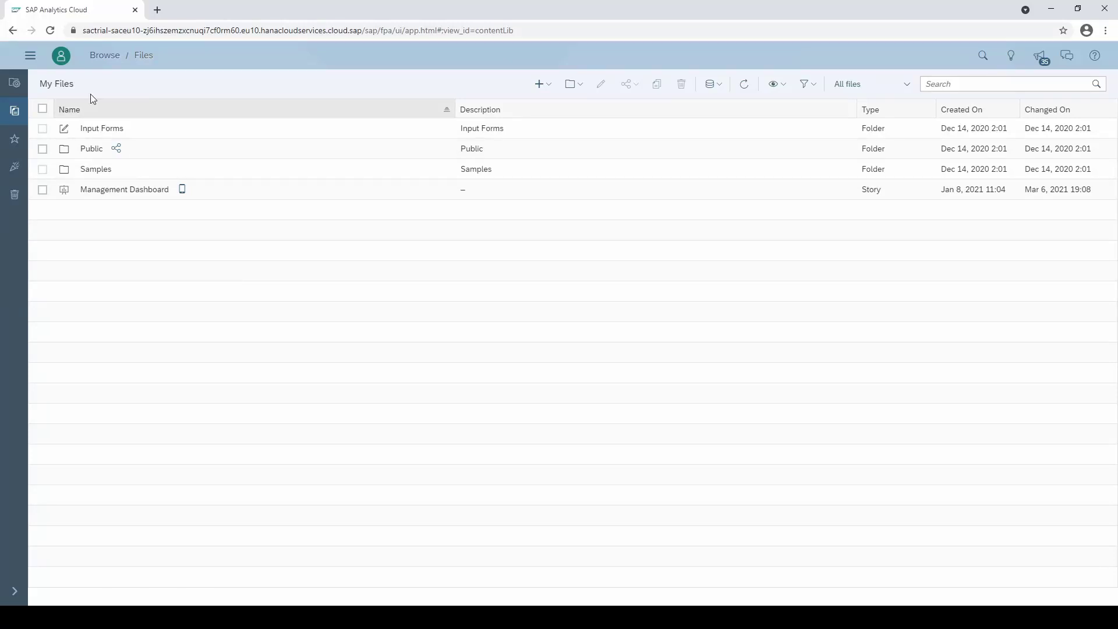
- Start a new predictive scenario from the Create menu, then bring up the Boston housing workbook
left_click(31, 55)
left_click(56, 119)
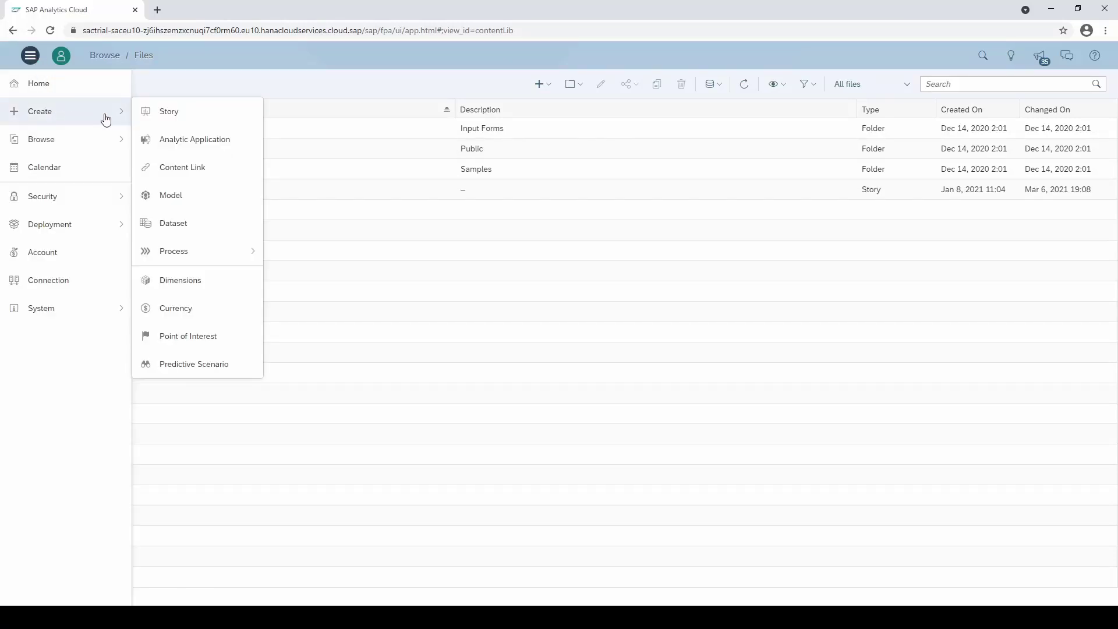
left_click(242, 364)
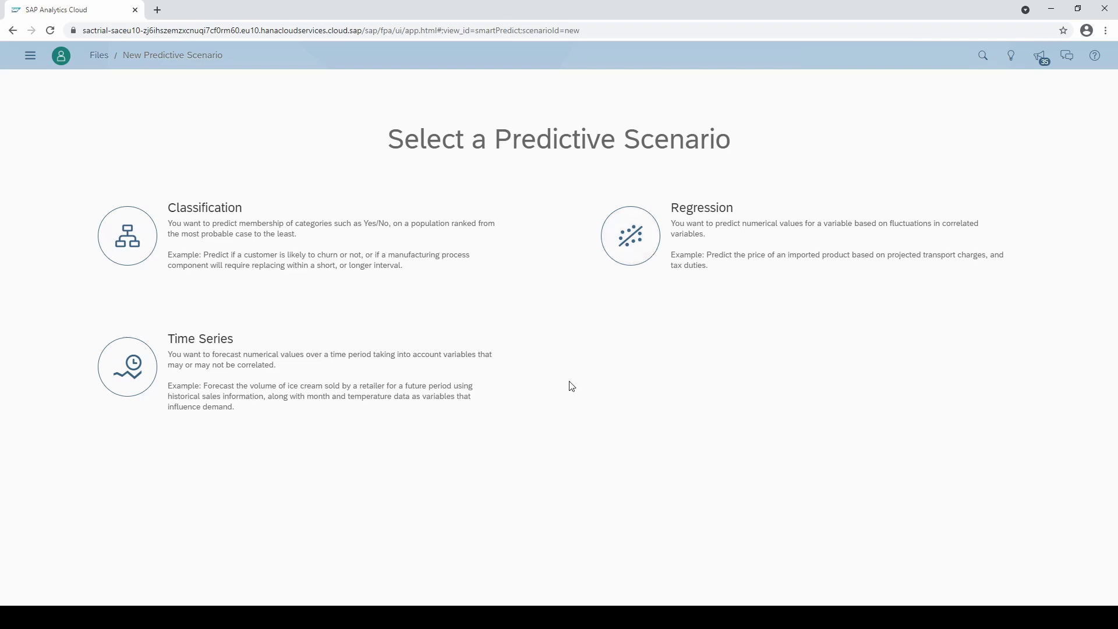
left_click(472, 617)
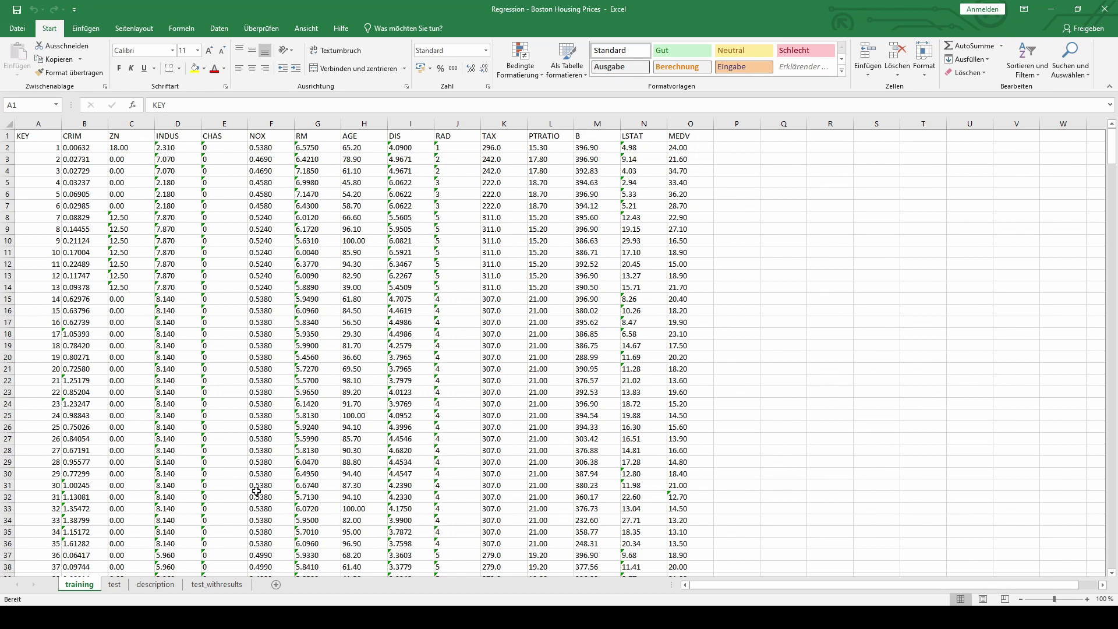
left_click(155, 585)
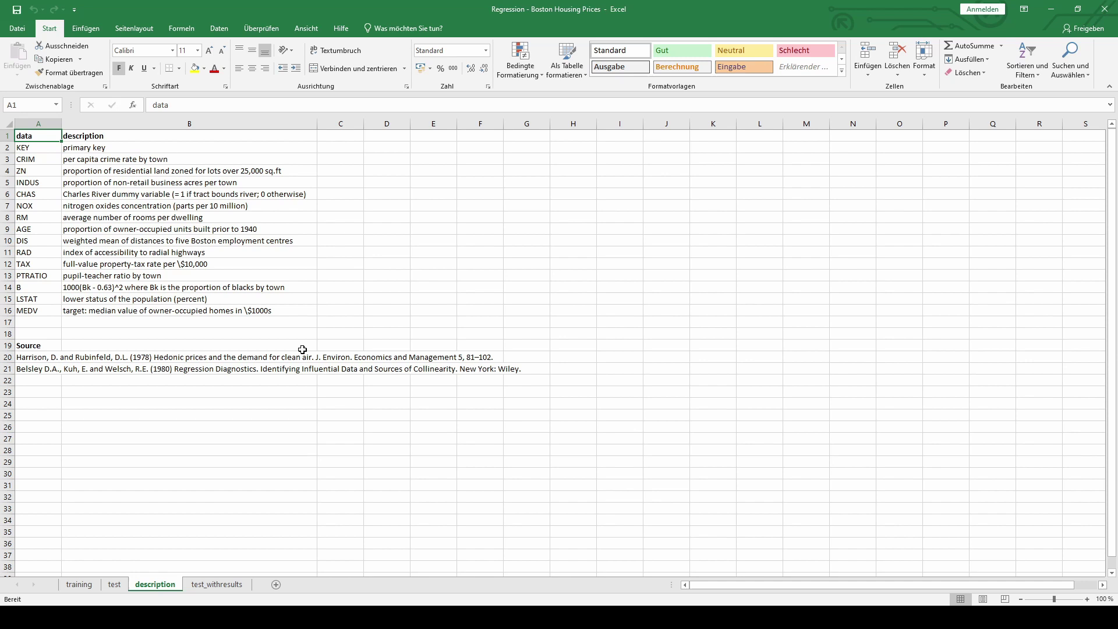
left_click(79, 585)
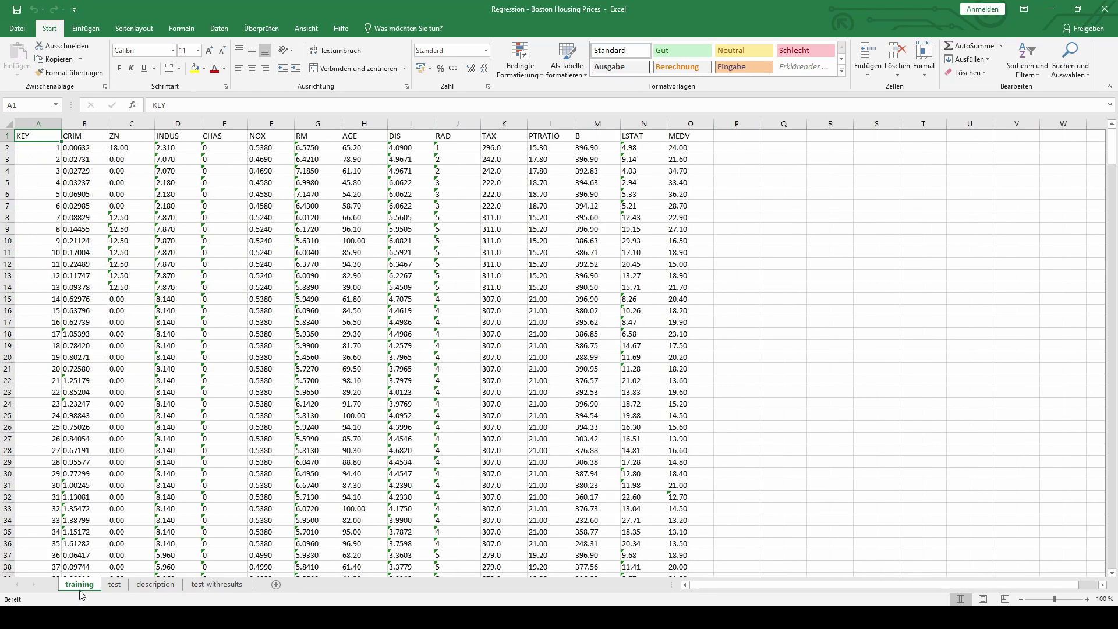
left_click(704, 136)
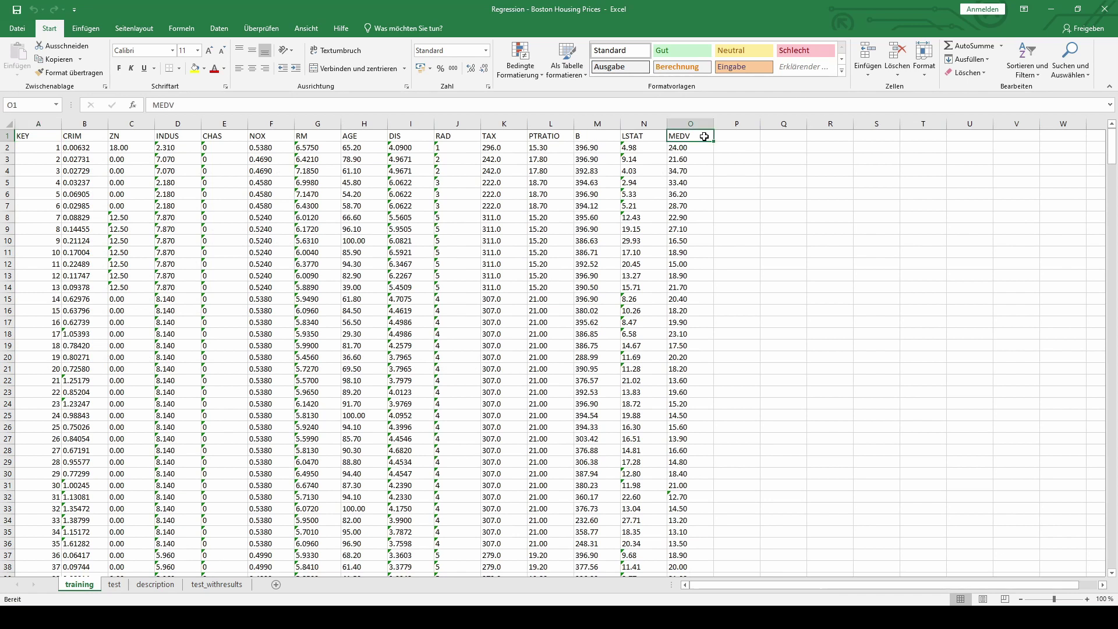
left_click_drag(699, 149, 699, 241)
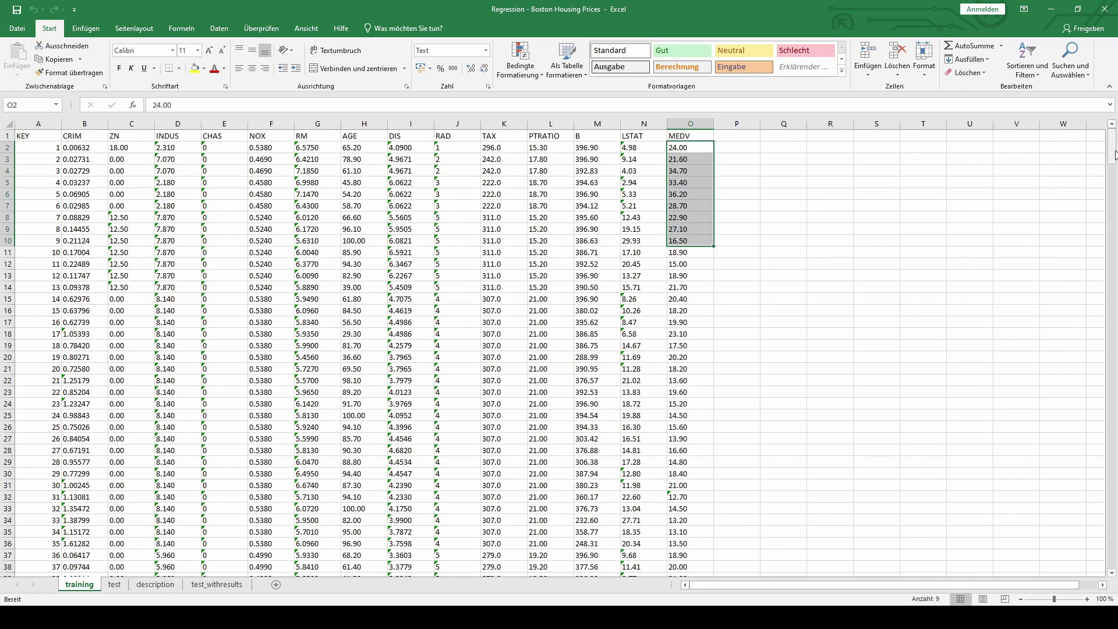
mouse_move(1113, 153)
left_mouse_down()
mouse_move(1113, 573)
mouse_move(1113, 136)
left_mouse_up()
- Inspect the test sheet's empty MEDV column, then switch to the test_withresults sheet
left_click(117, 585)
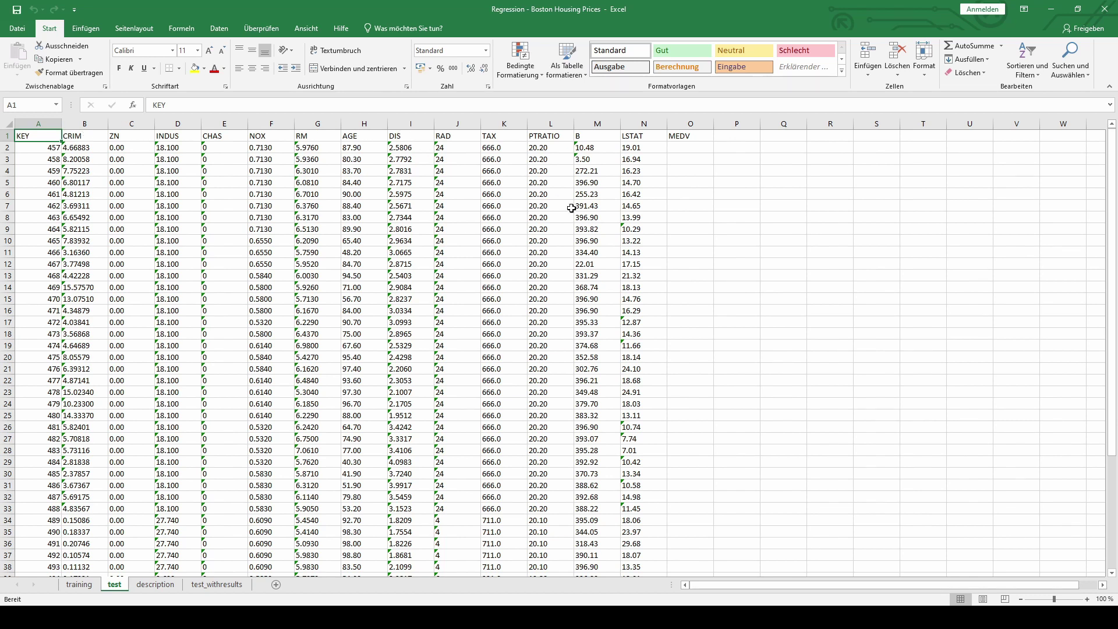
left_click_drag(699, 149, 706, 302)
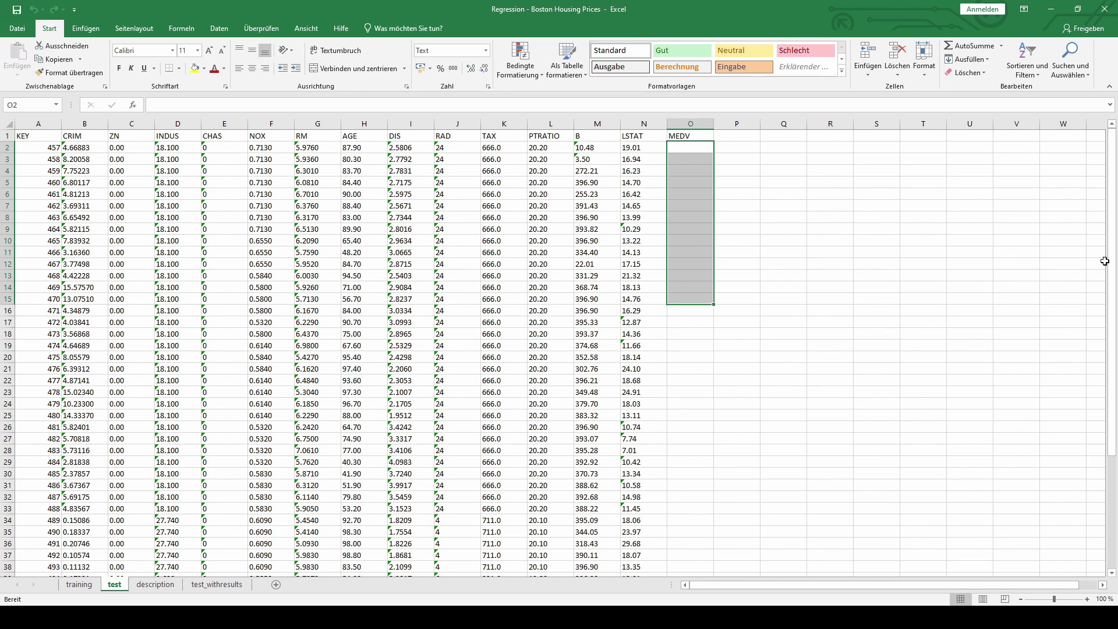
left_click_drag(1112, 260, 1116, 484)
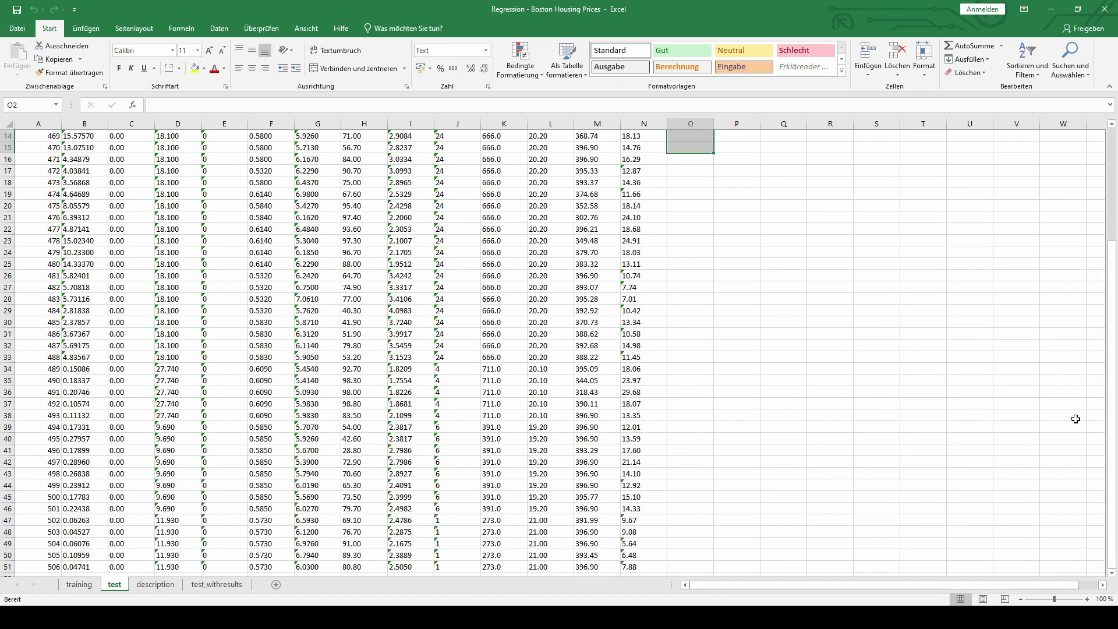
left_click_drag(1116, 449, 1116, 335)
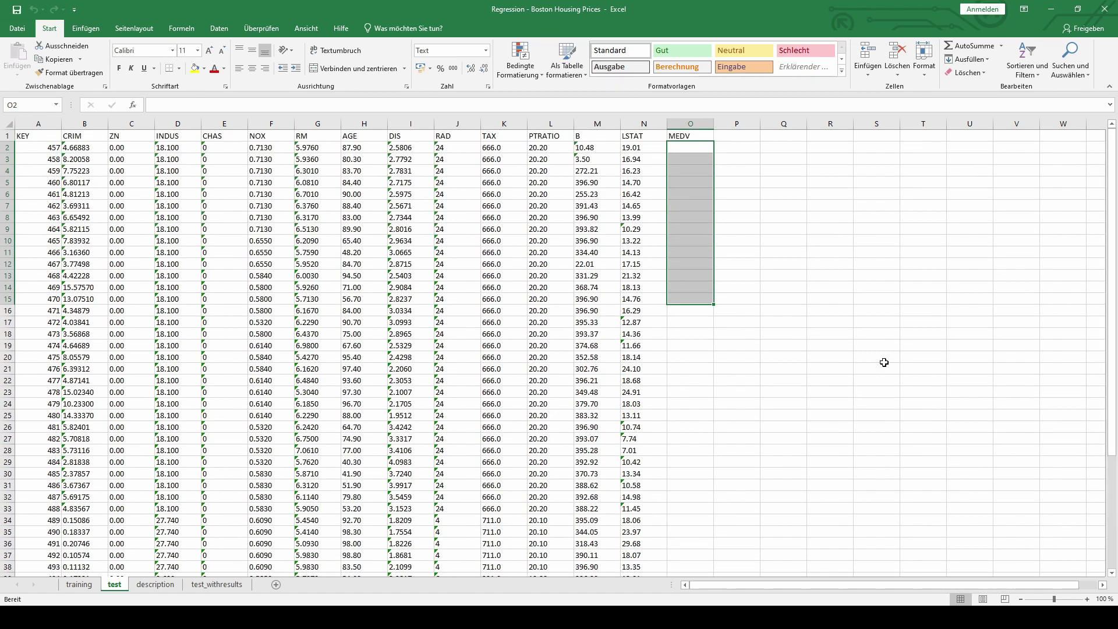
left_click(224, 589)
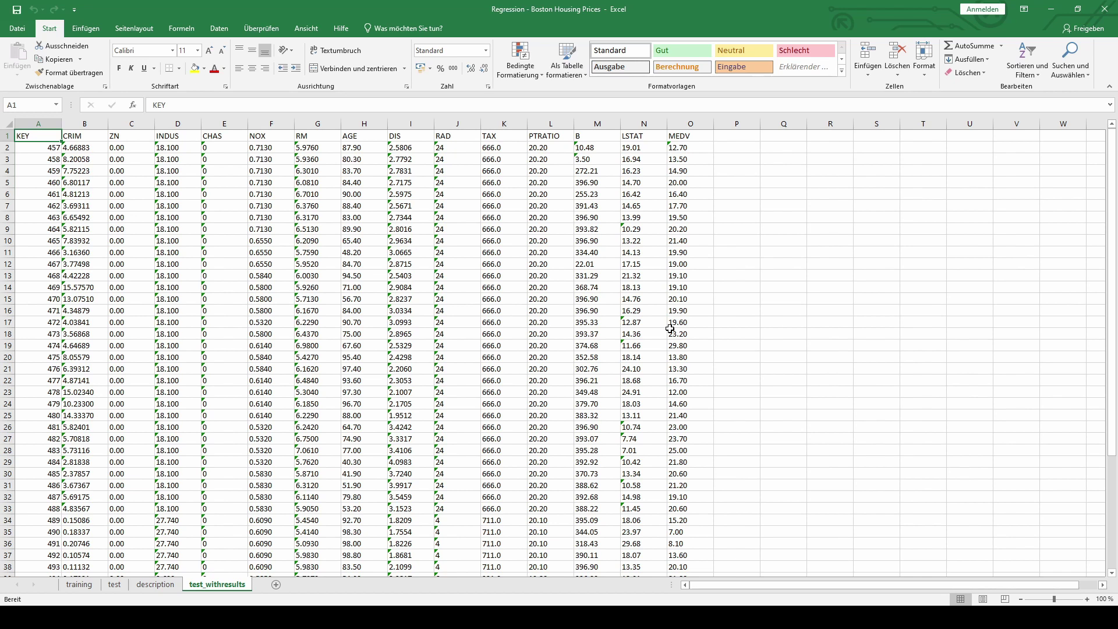
- Back in SAP Analytics Cloud, go to Files and start a new dataset from a file
key("alt+Tab")
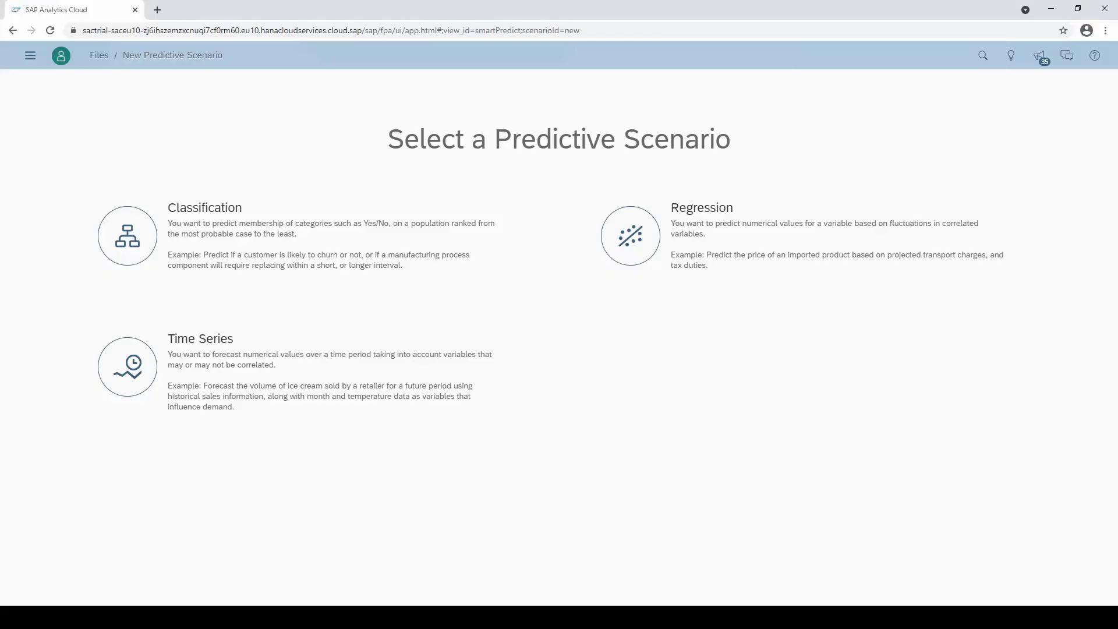
left_click(30, 55)
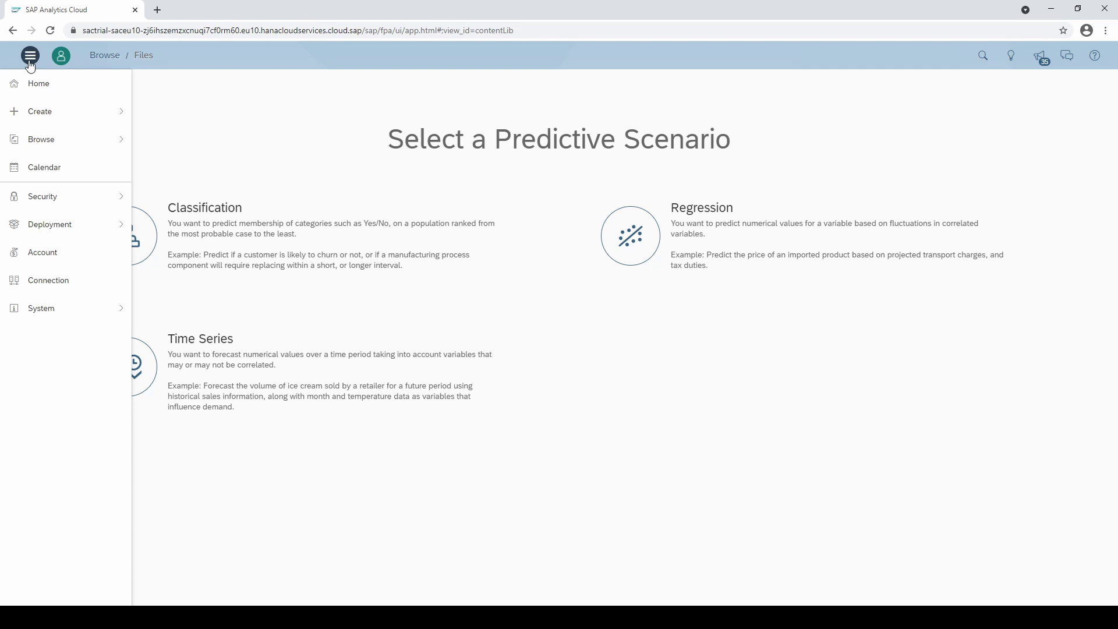
left_click(58, 137)
left_click(157, 142)
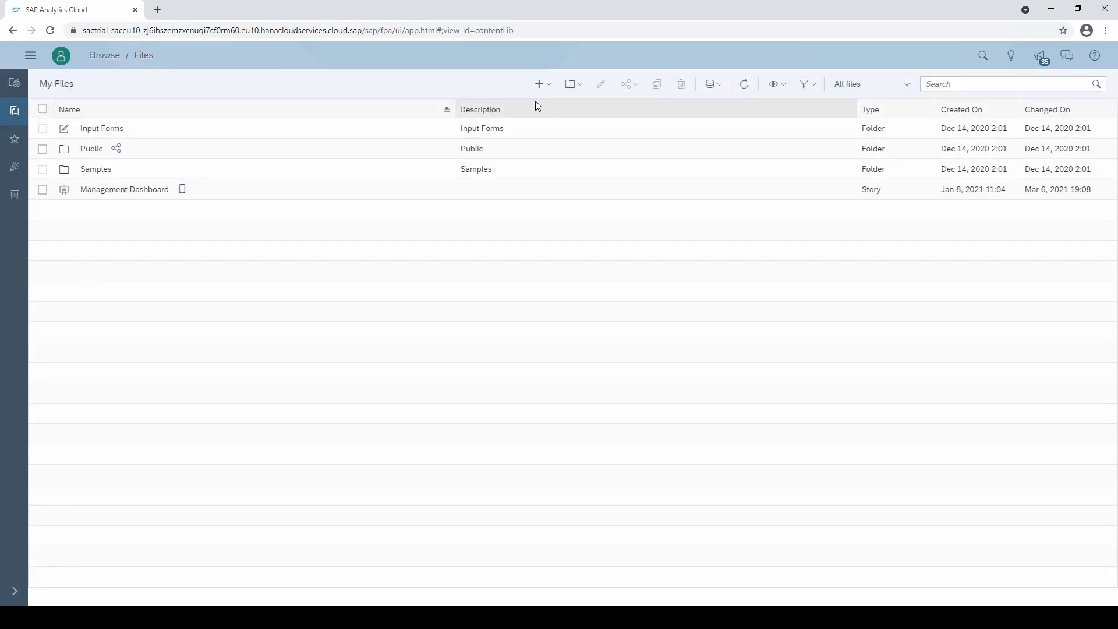
left_click(541, 85)
left_click(562, 157)
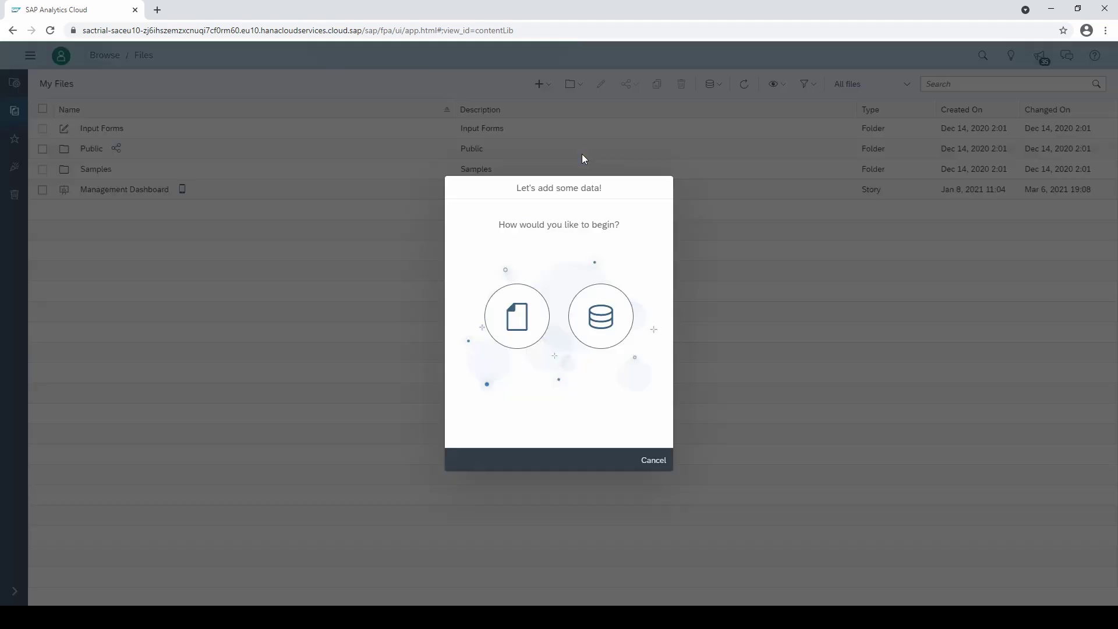
left_click(543, 306)
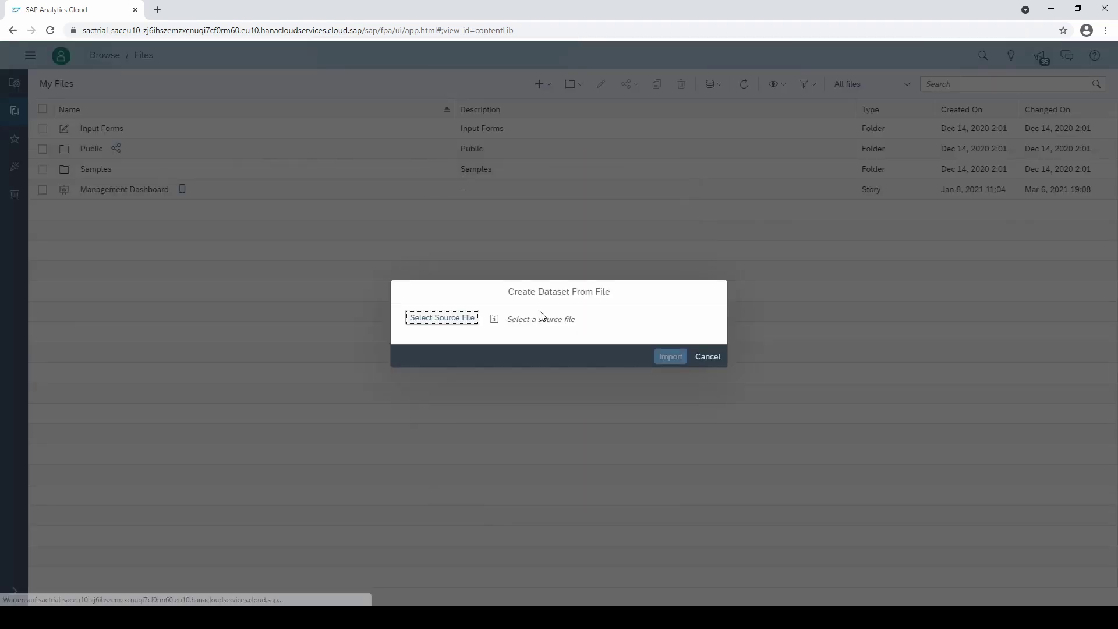
- Import the workbook's training sheet as dataset 'Regression - Boston Housing Prices Training'
left_click(456, 320)
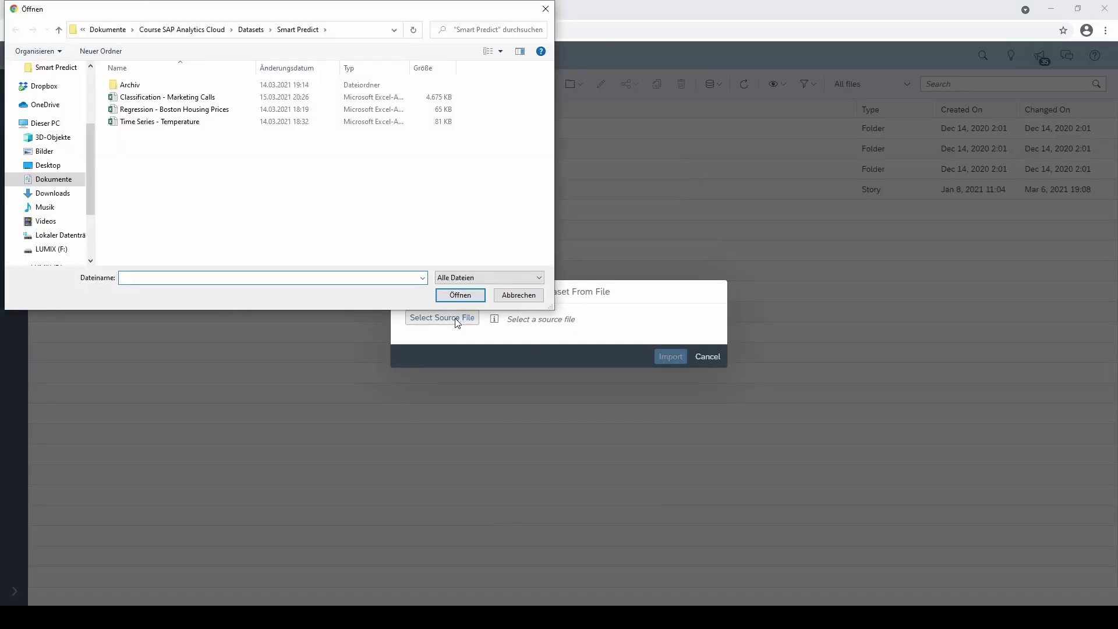
left_click(204, 110)
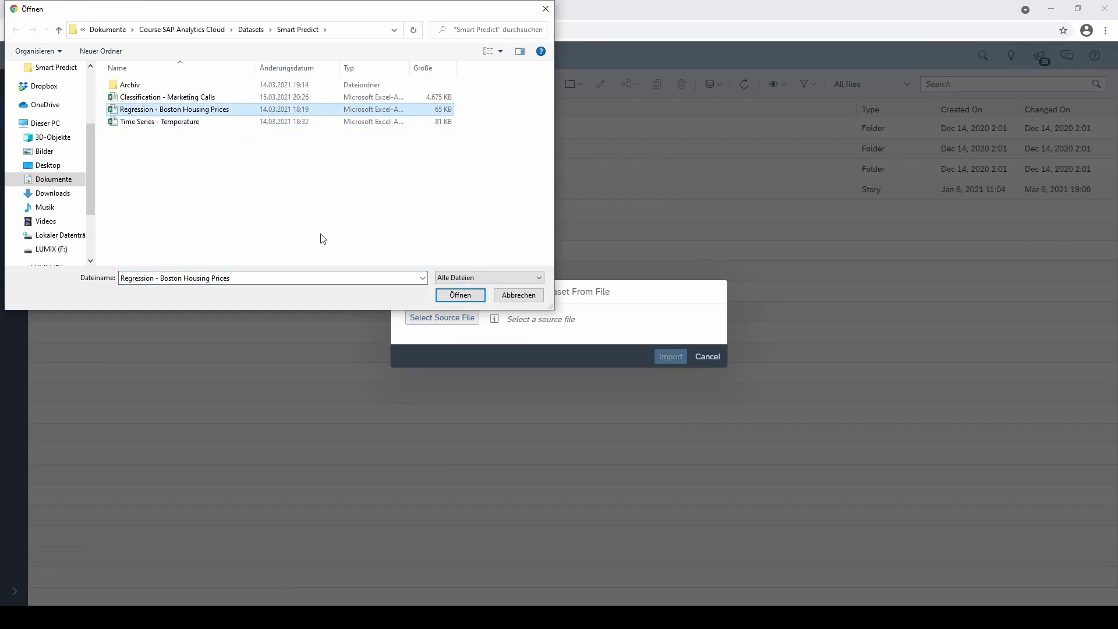
left_click(460, 295)
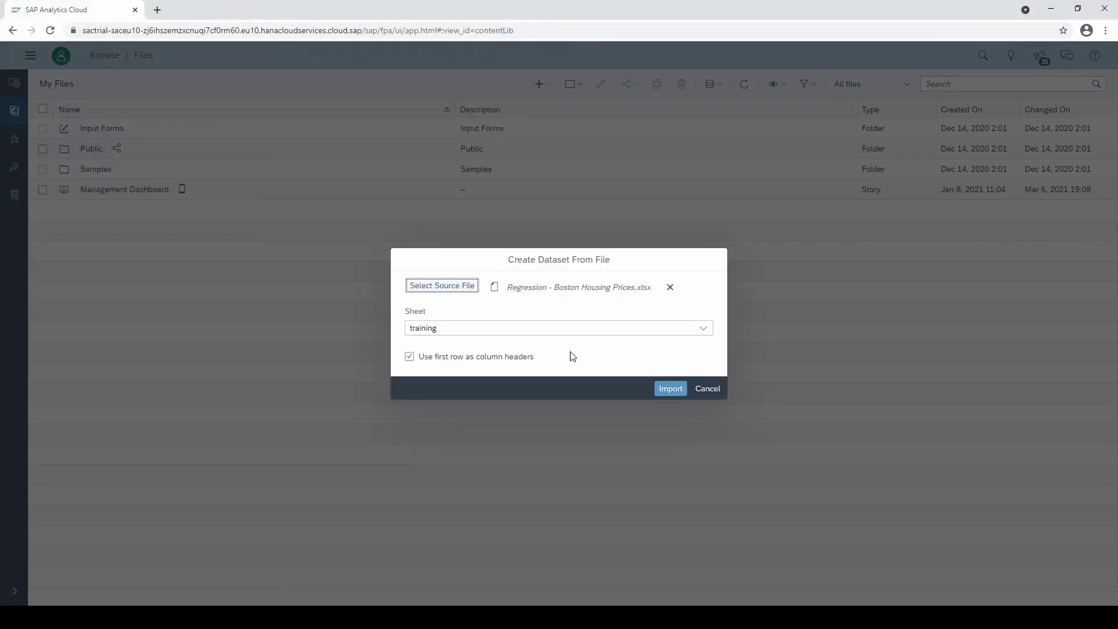
left_click(670, 389)
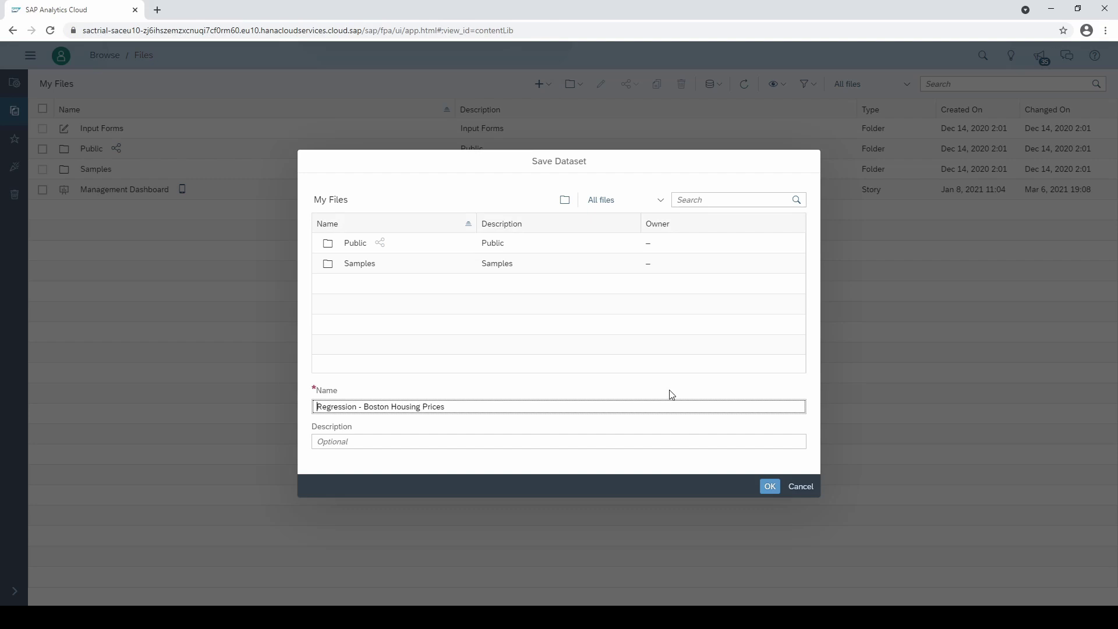
type("Tra")
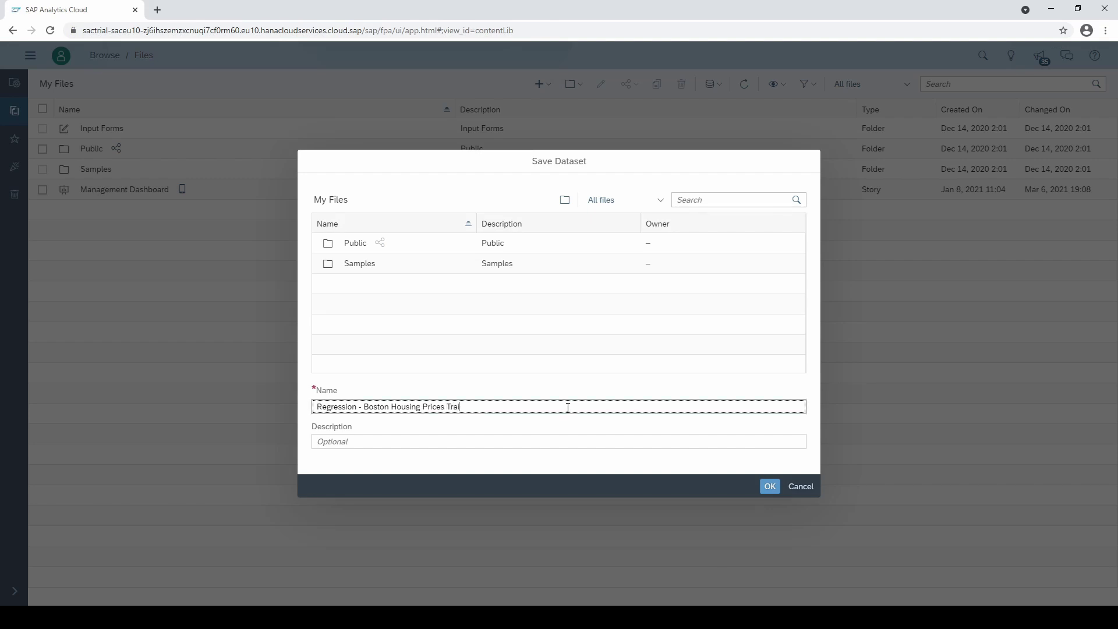
type("ining")
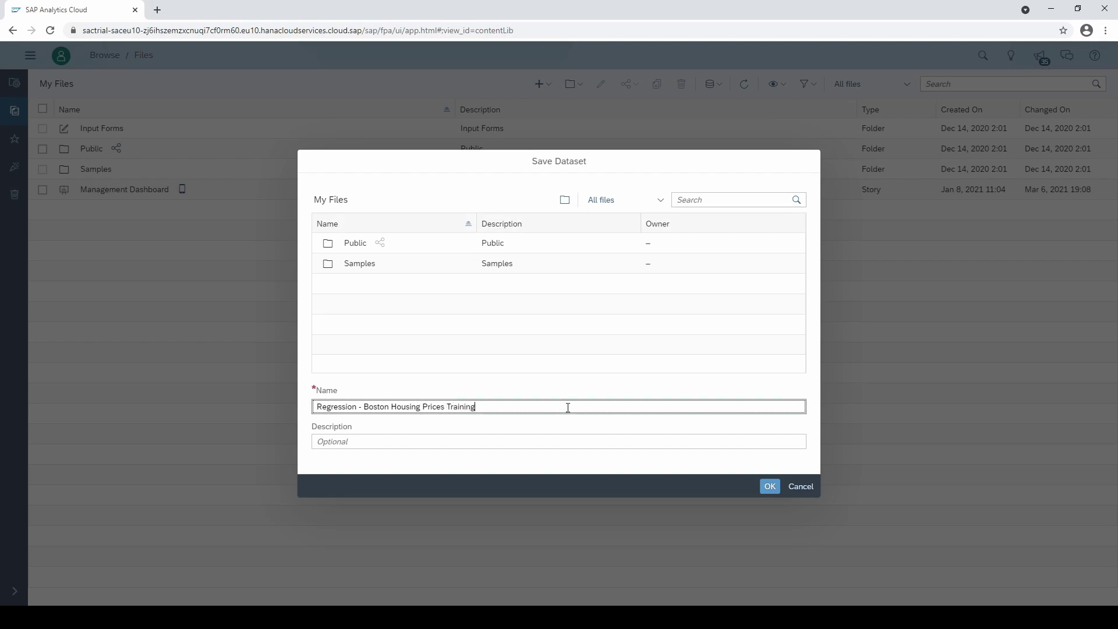
left_click(770, 488)
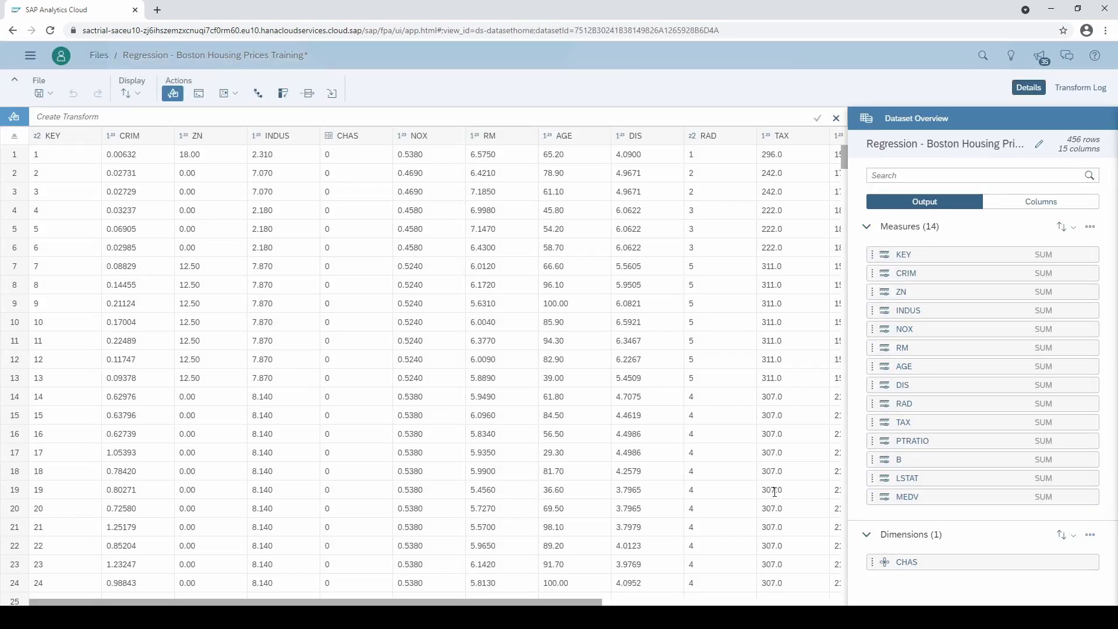
- Change KEY to a dimension with String data type and Nominal statistical type
left_click(85, 139)
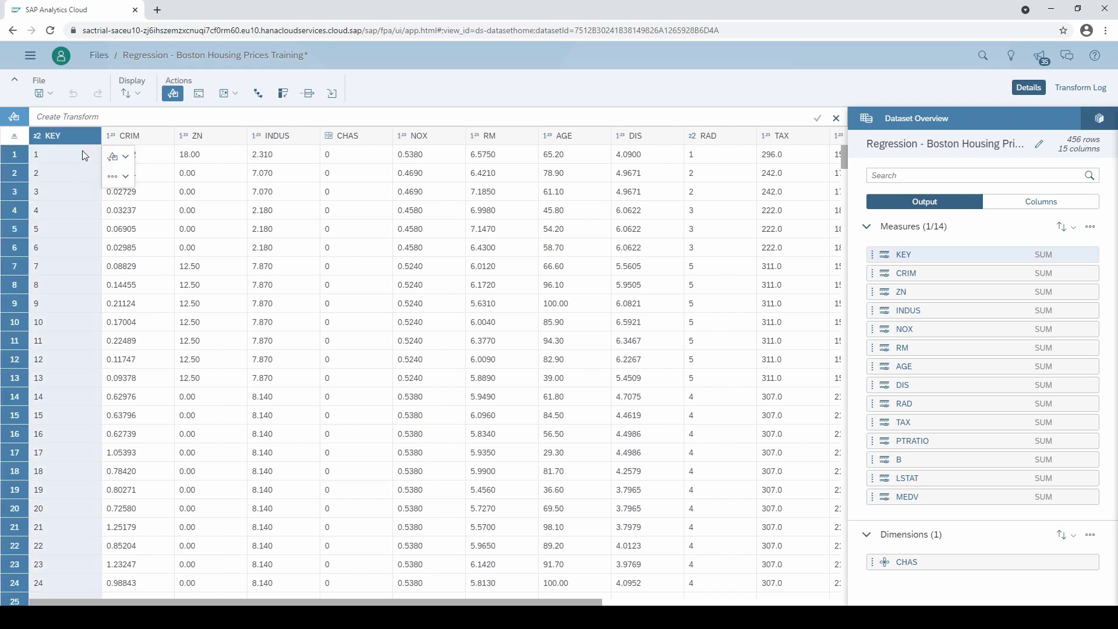
left_click(1089, 255)
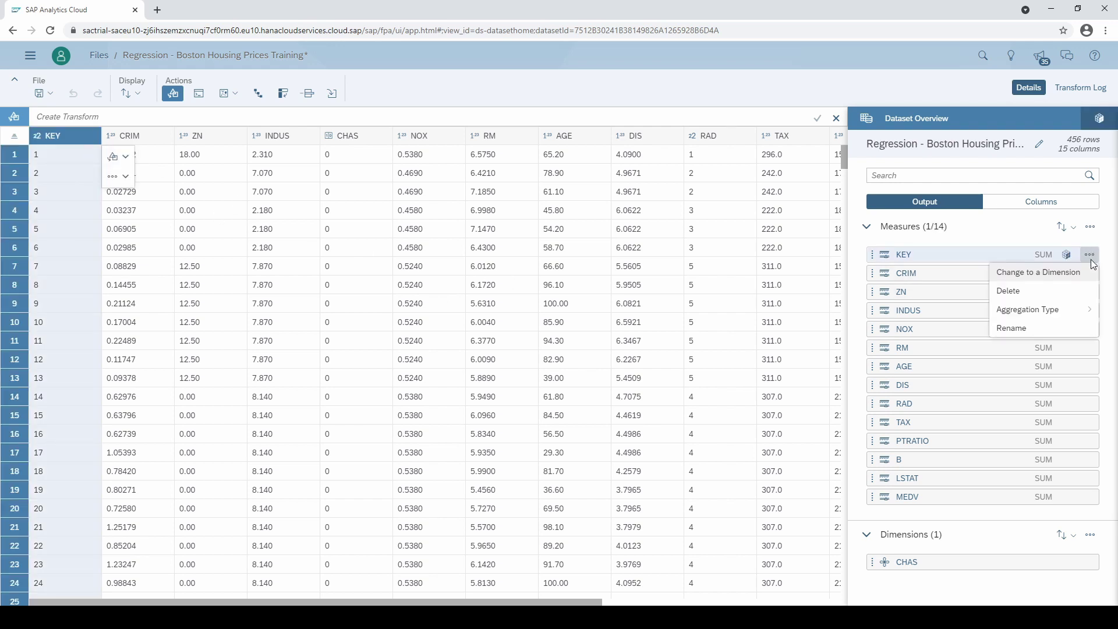
left_click(1086, 273)
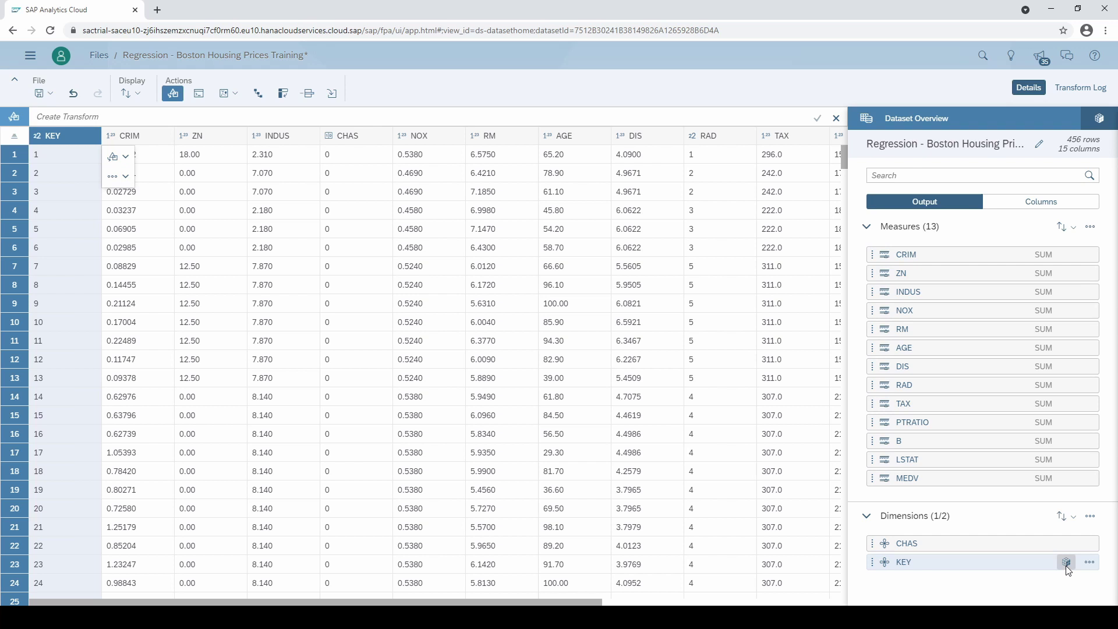
left_click(1067, 563)
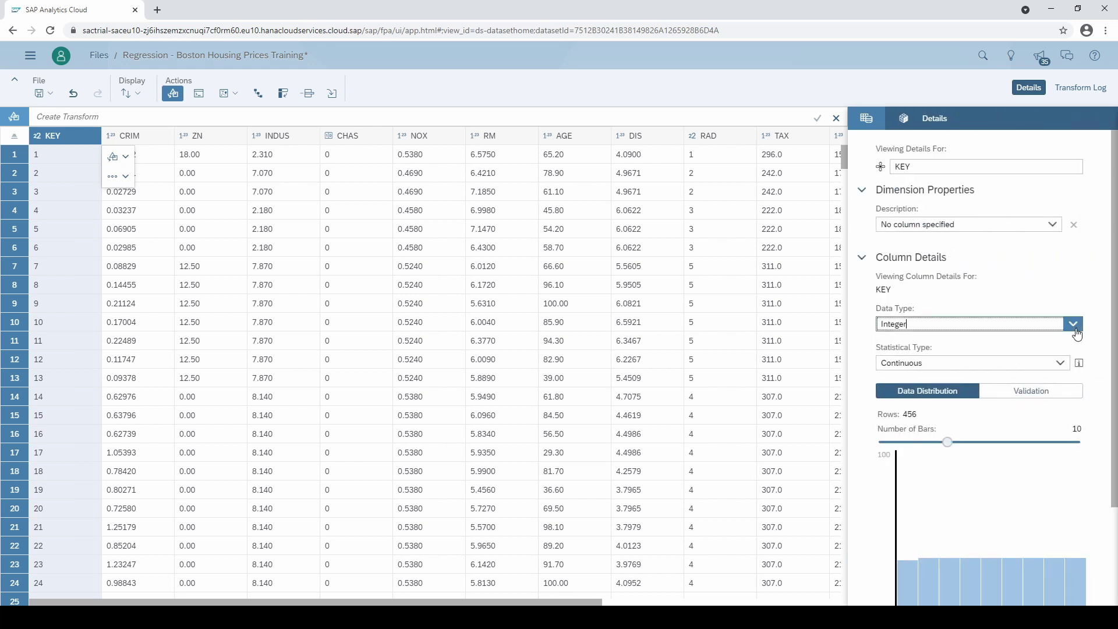
left_click(1073, 324)
left_click(1056, 399)
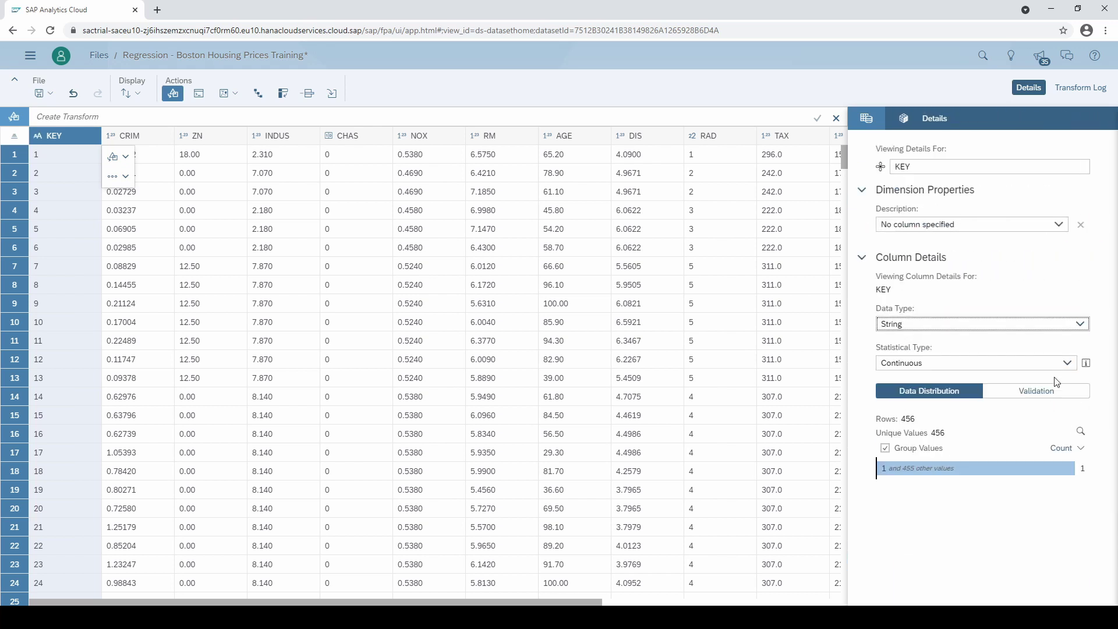
left_click(1067, 363)
left_click(1067, 382)
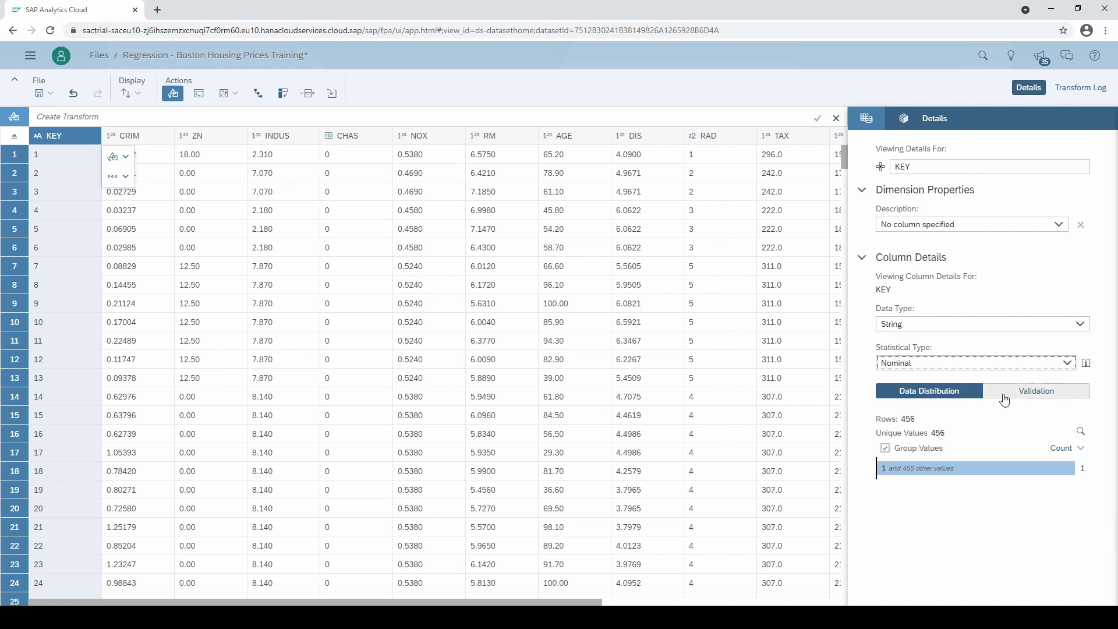
left_click(860, 121)
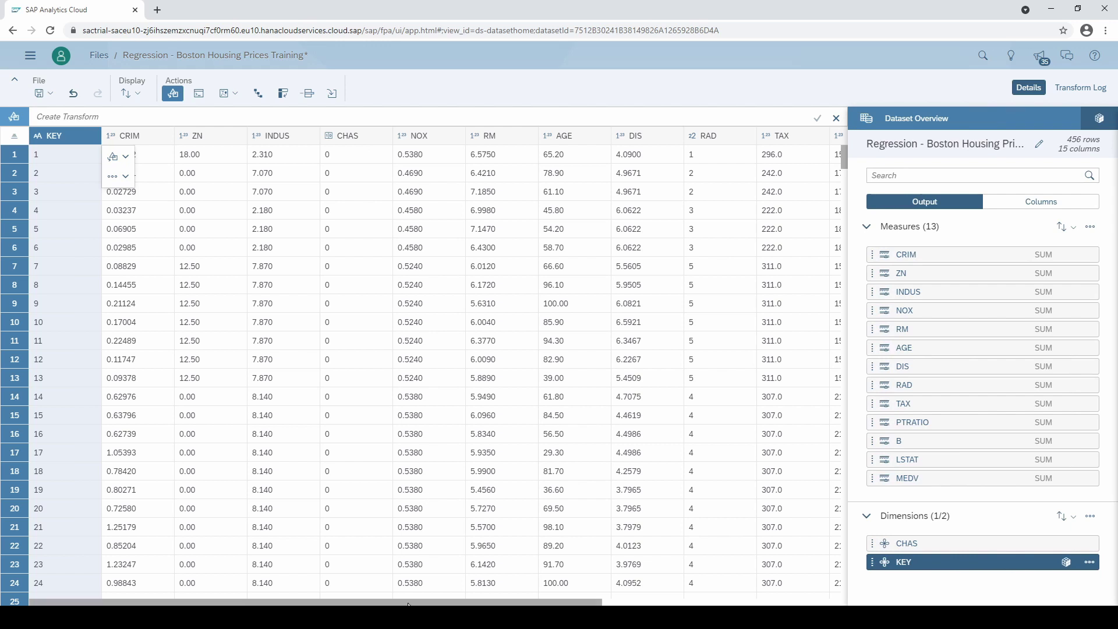
- Scroll across to check the MEDV column and save the training dataset
left_click_drag(408, 604, 647, 605)
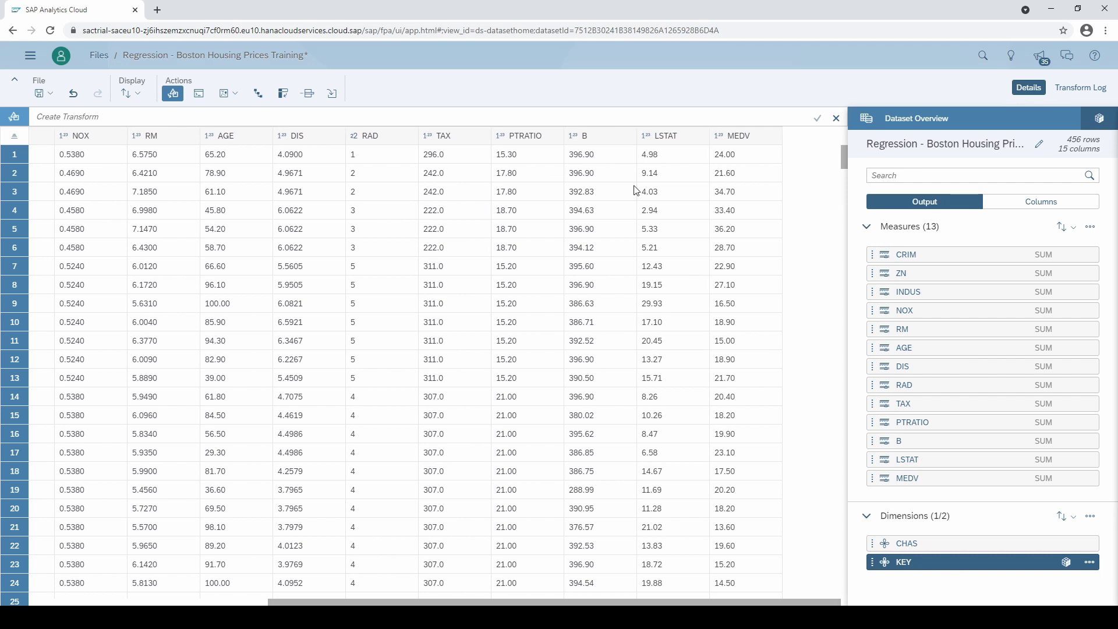
left_click(44, 93)
left_click(52, 114)
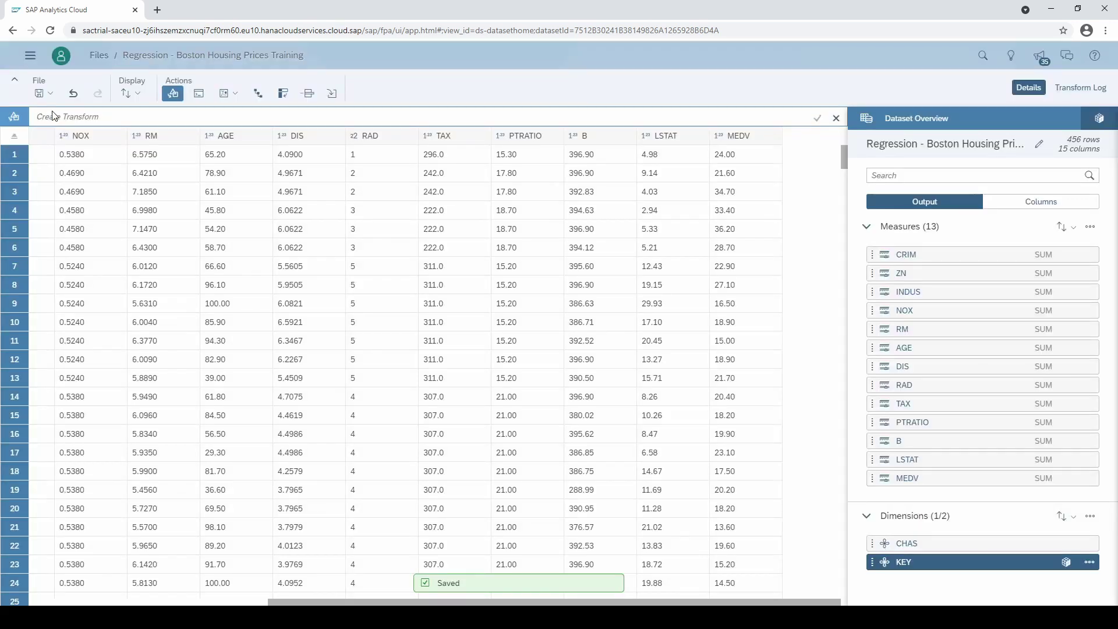
- From Files, start a new dataset from the Regression - Boston Housing Prices workbook
left_click(102, 56)
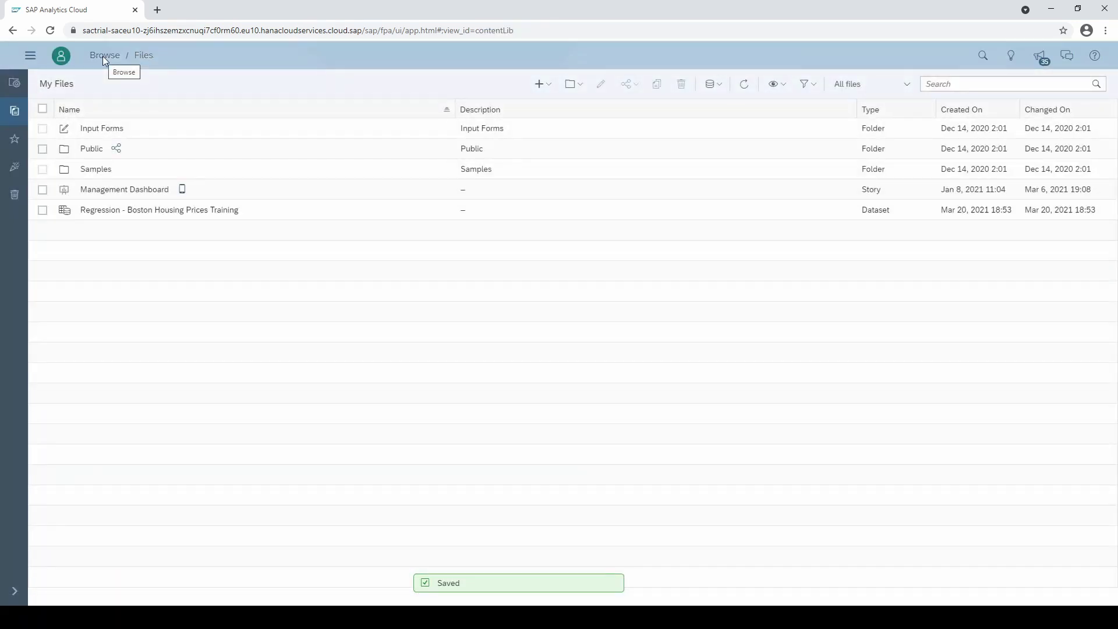
left_click(545, 85)
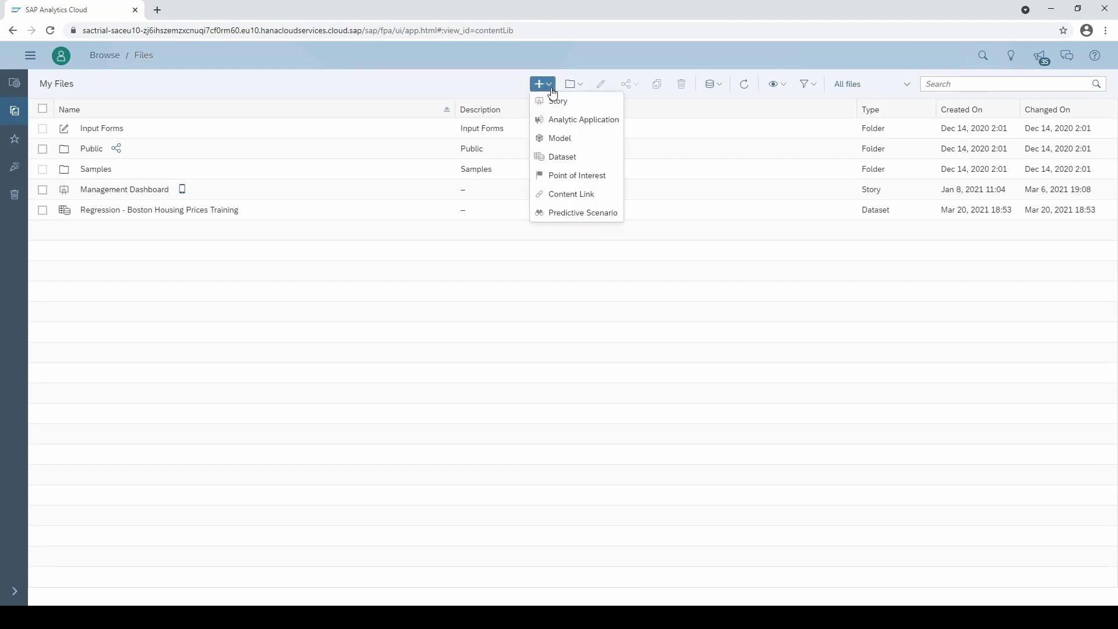
left_click(580, 159)
left_click(538, 313)
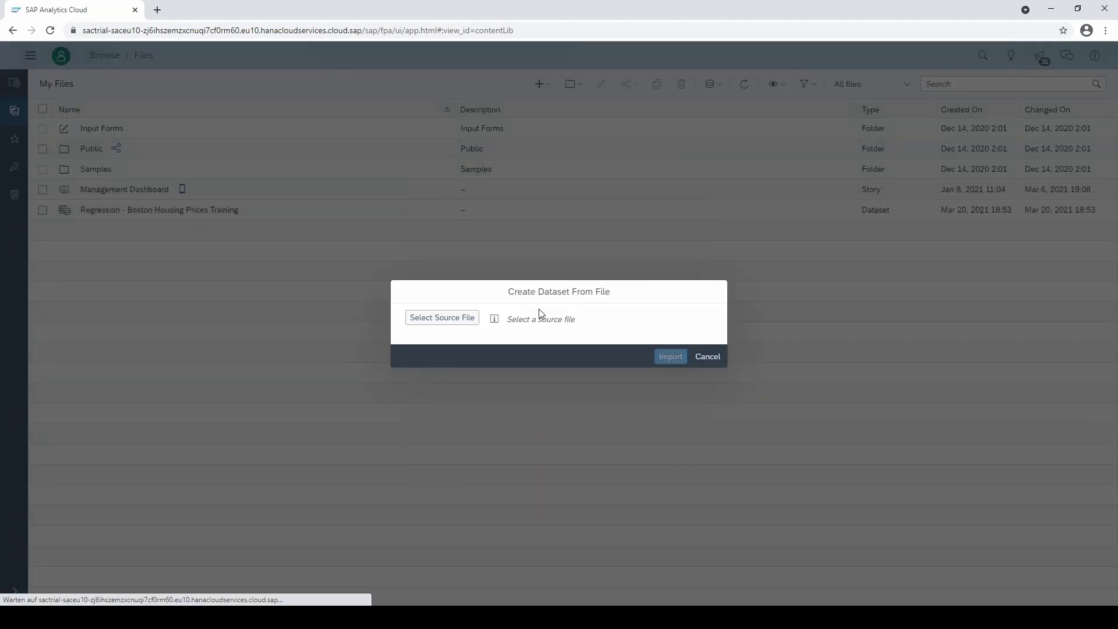
left_click(469, 321)
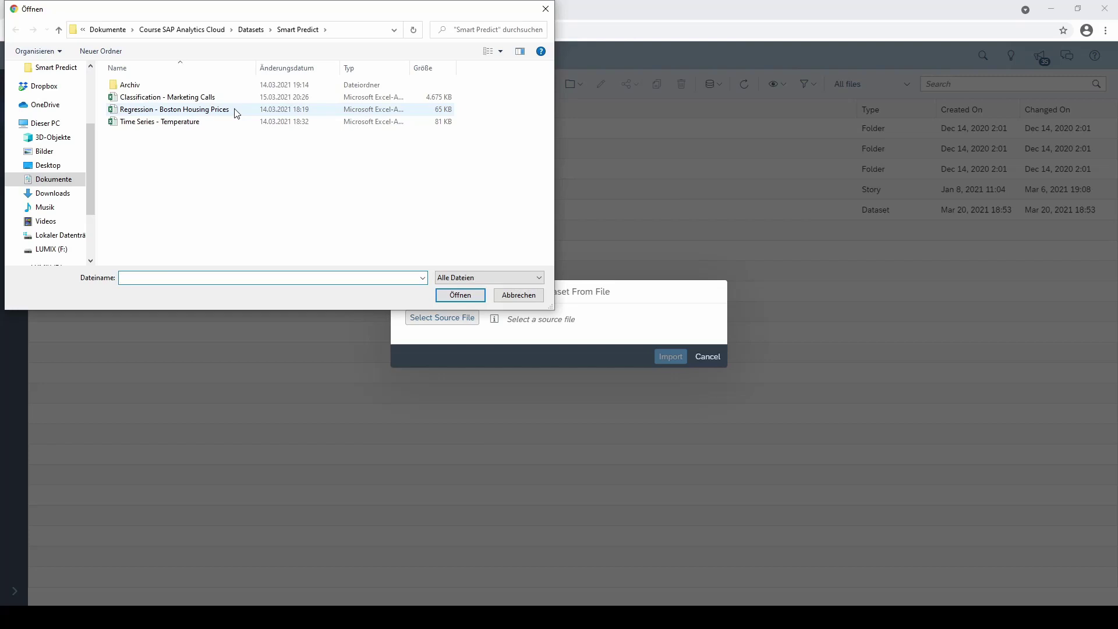
left_click(237, 113)
left_click(449, 295)
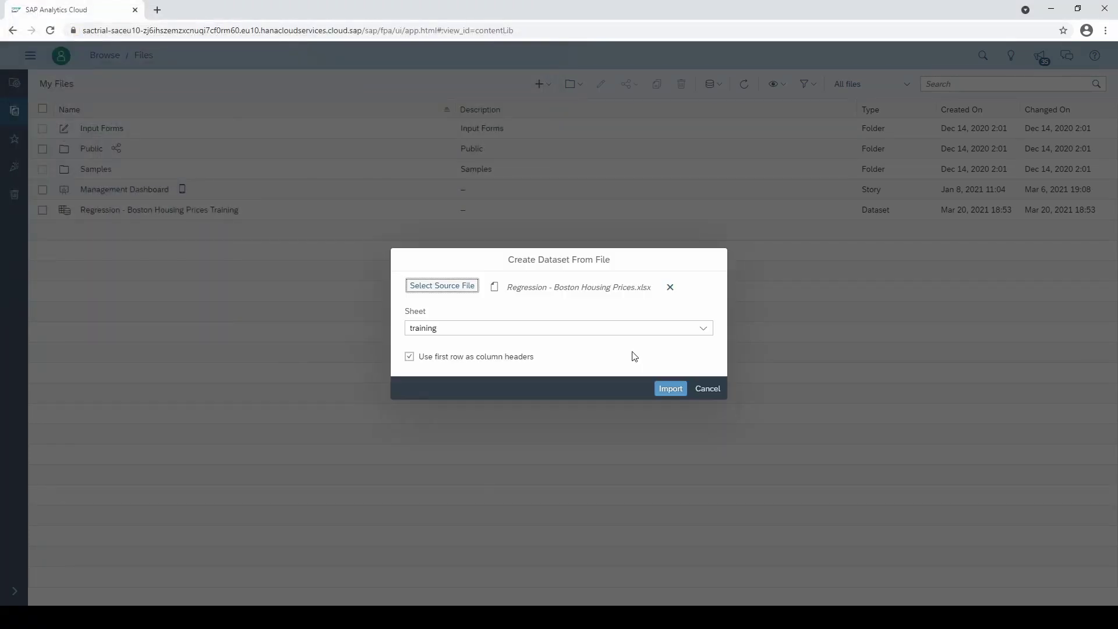
- Import the test_withresults sheet as dataset 'Regression - Boston Housing Prices Test'
left_click(704, 329)
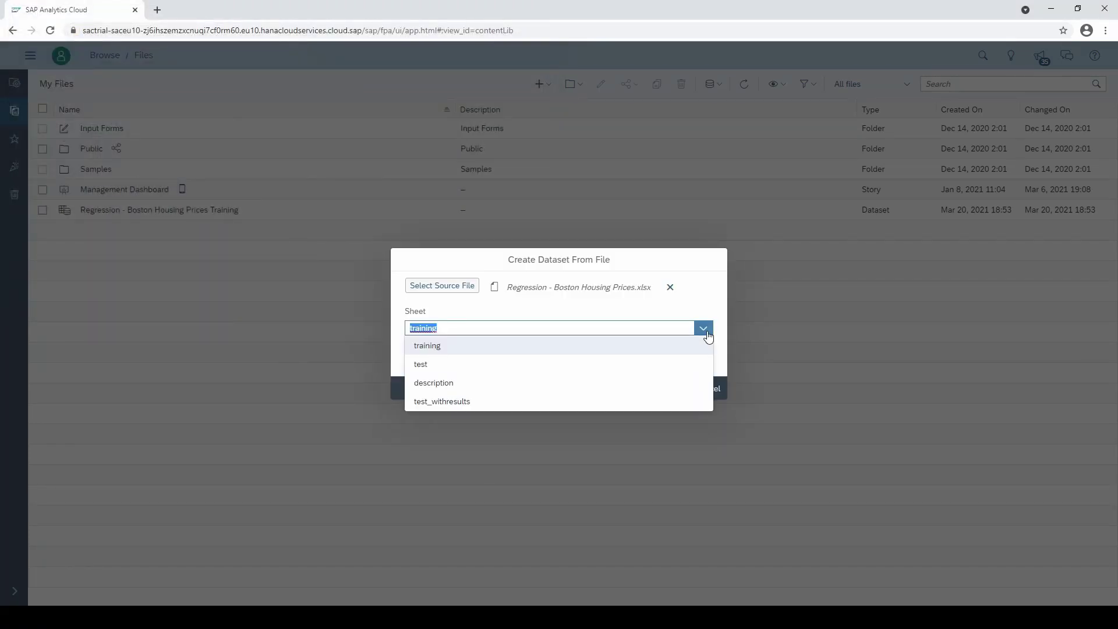
left_click(695, 402)
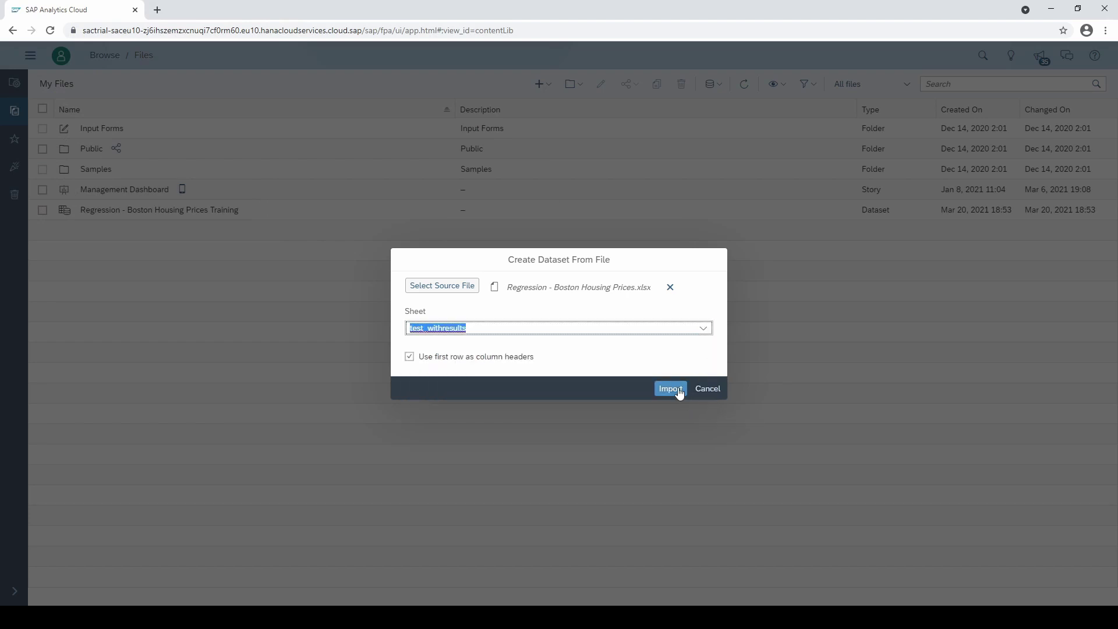
left_click(671, 389)
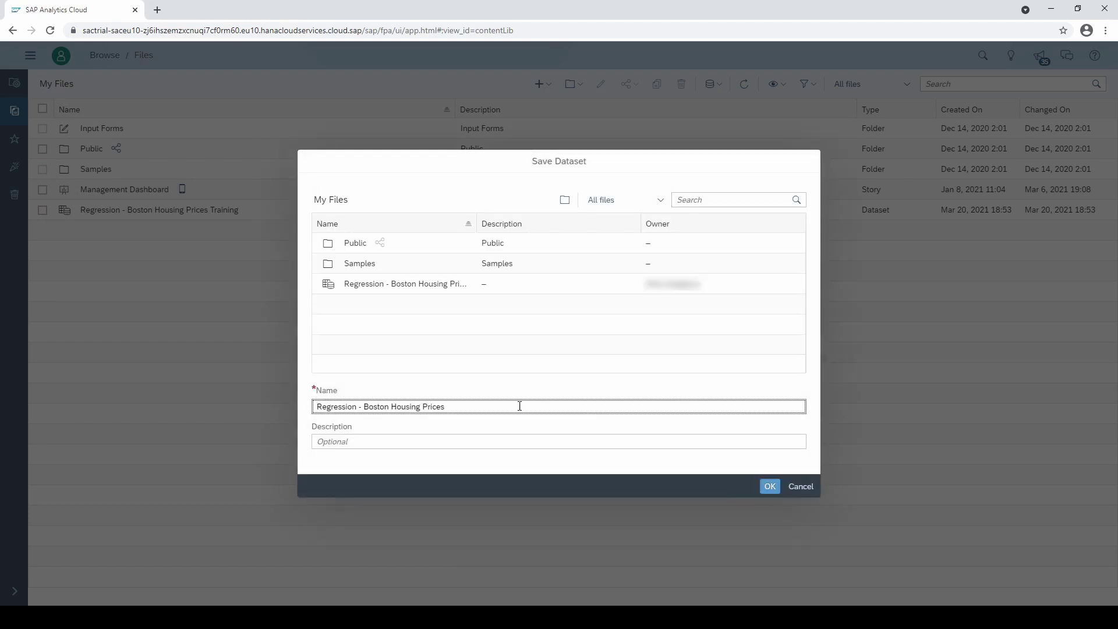
type("Test")
left_click(769, 487)
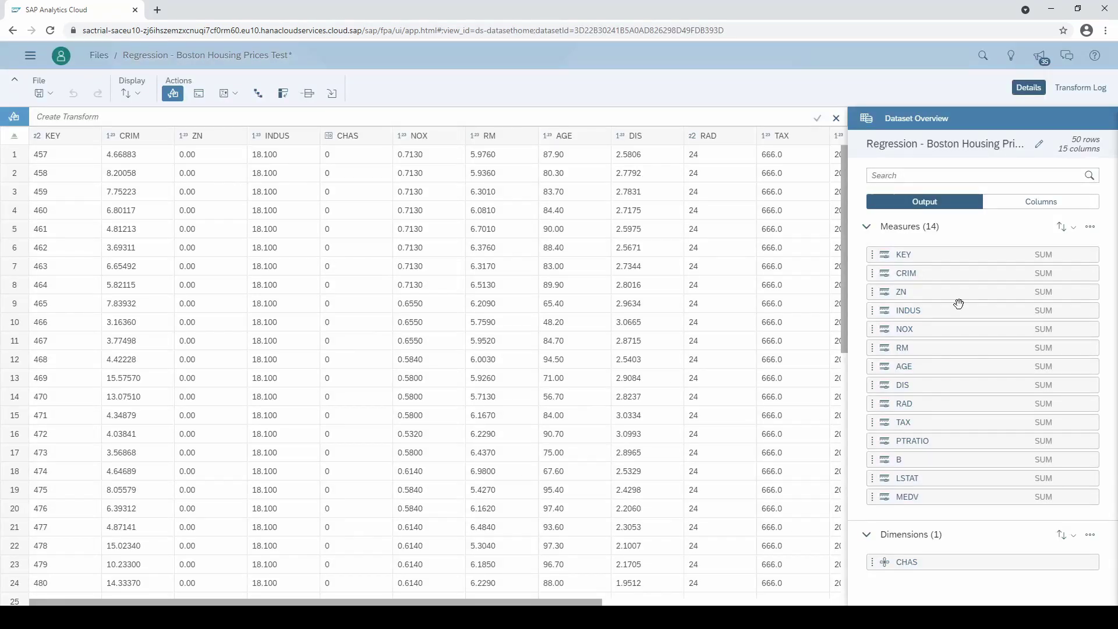
- Make the Test dataset's KEY a dimension of String type and Nominal statistical type
left_click(1090, 254)
left_click(1090, 275)
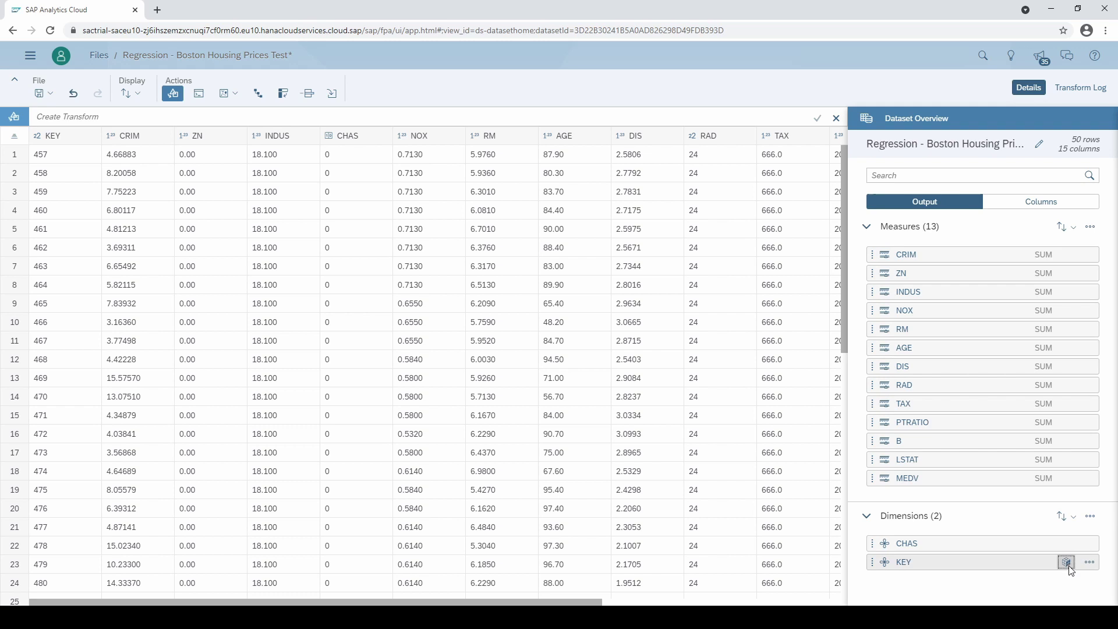
left_click(1067, 563)
left_click(1073, 324)
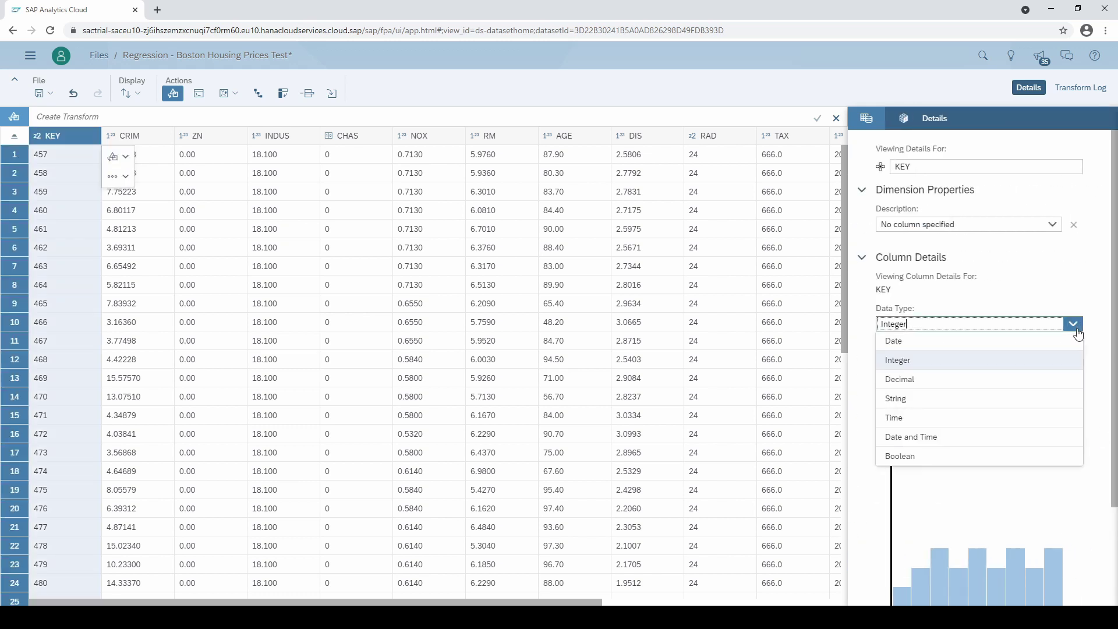
left_click(1043, 401)
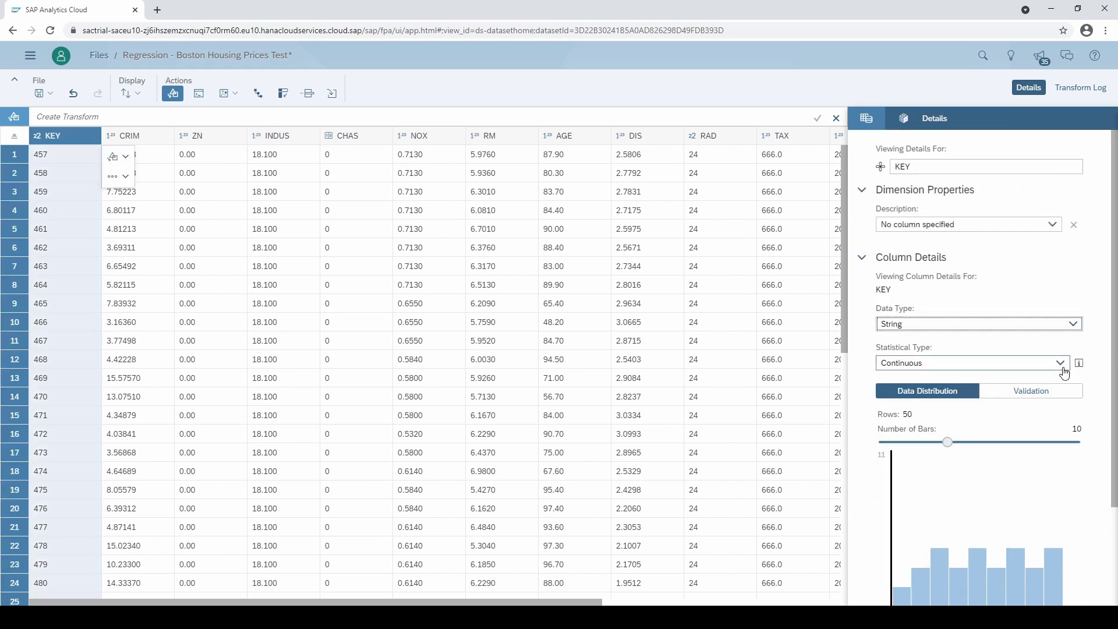
left_click(1067, 363)
left_click(1053, 380)
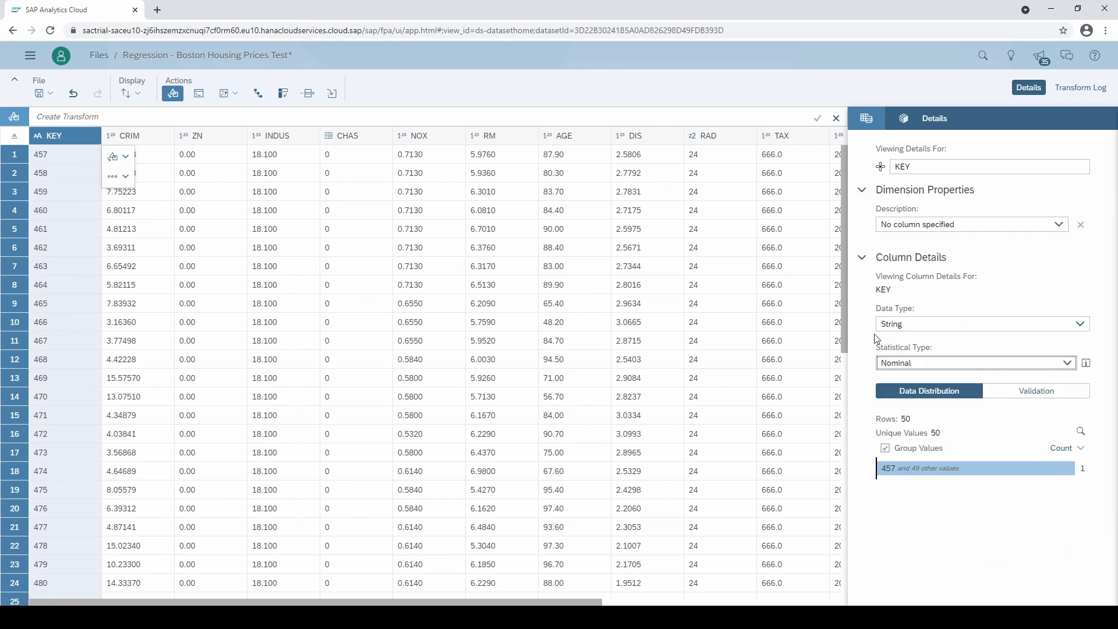
left_click(866, 118)
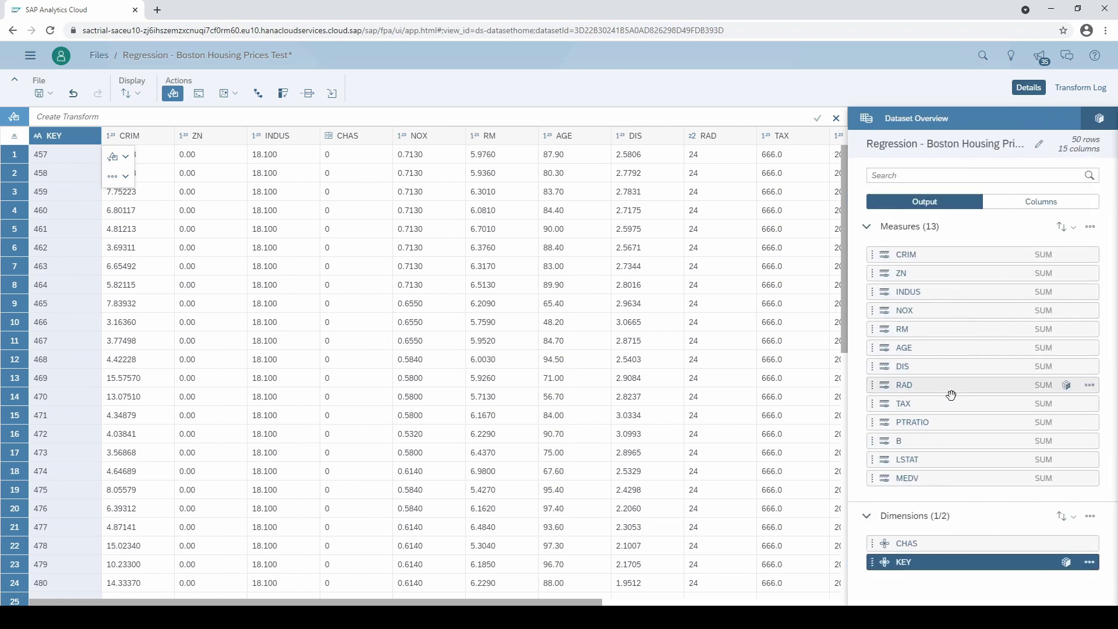
- Save the Test dataset and return to the Files list
left_click_drag(489, 604, 728, 604)
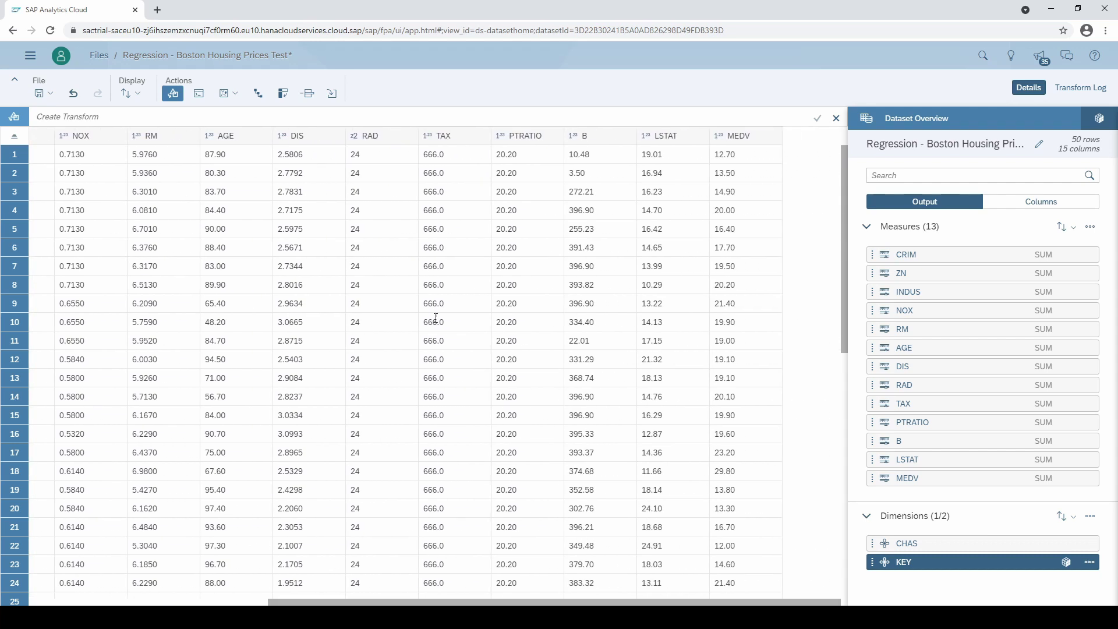
left_click(46, 94)
left_click(48, 111)
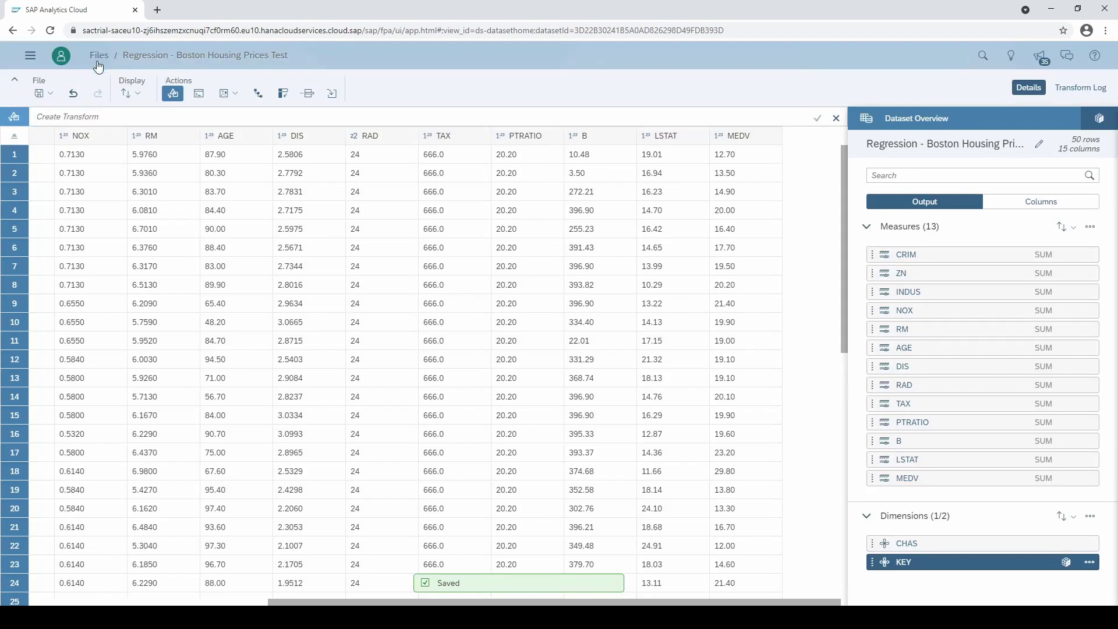
left_click(99, 55)
- Create a new Regression predictive scenario named 'Housing Price Regression'
left_click(31, 56)
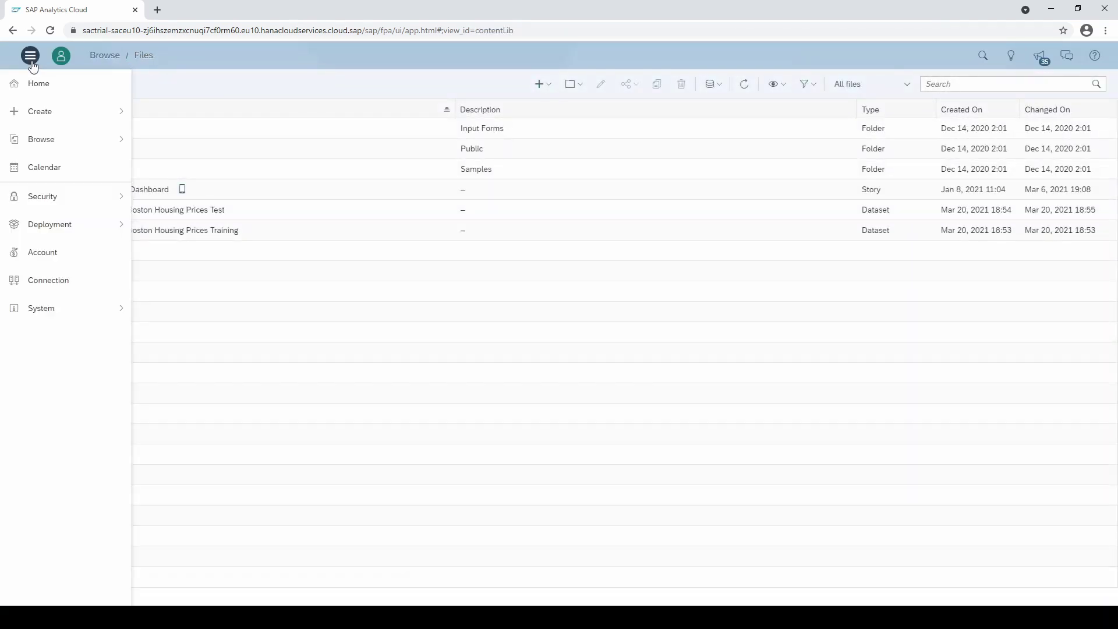
mouse_move(50, 112)
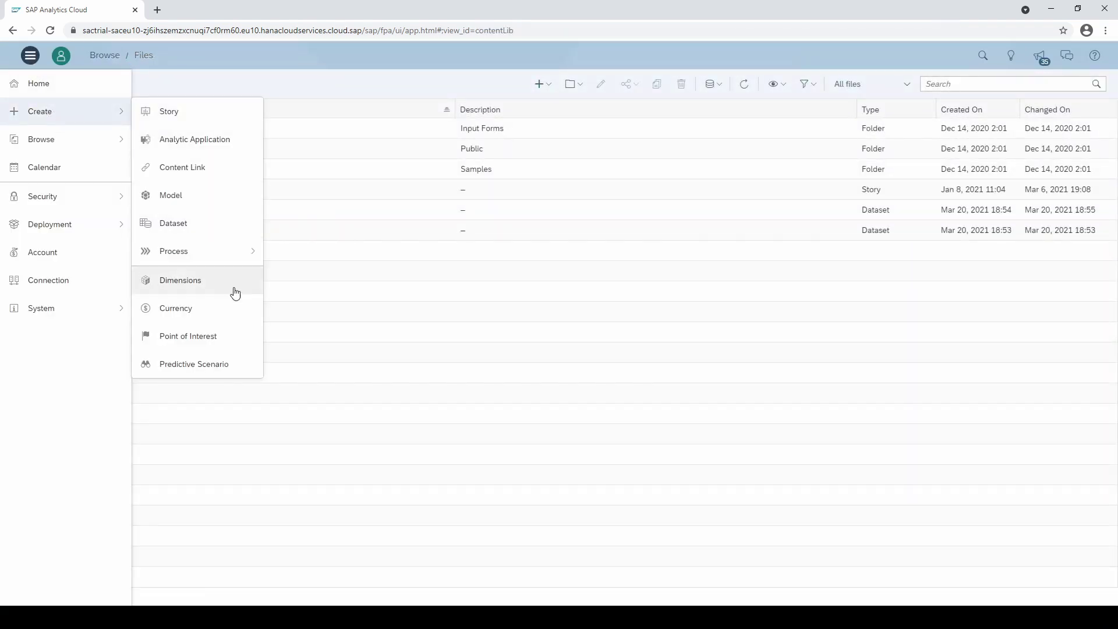
left_click(248, 364)
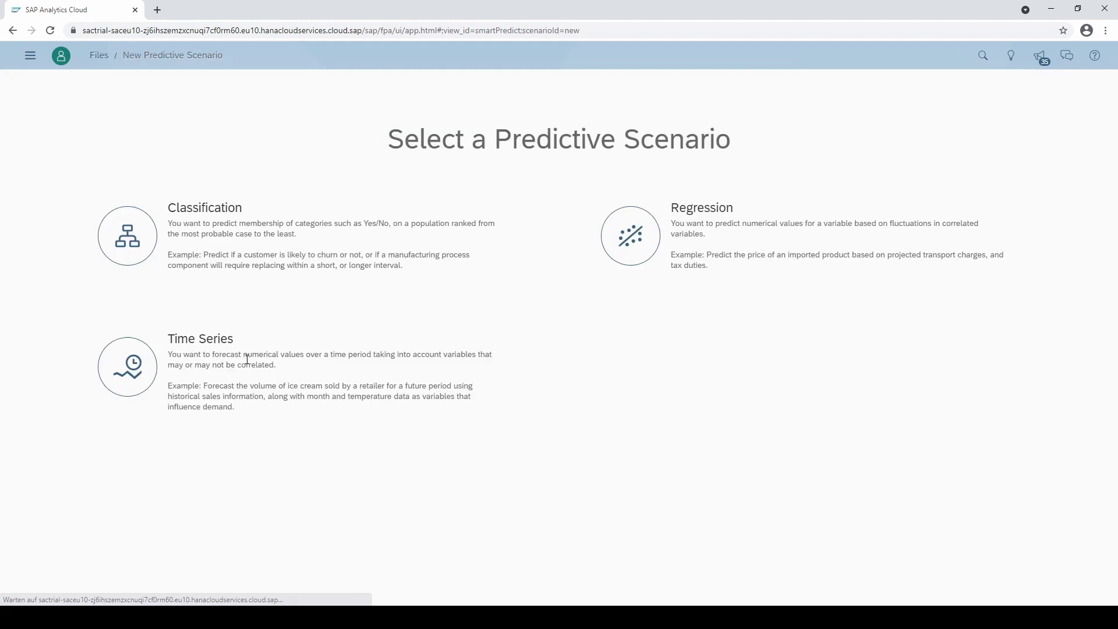
left_click(648, 250)
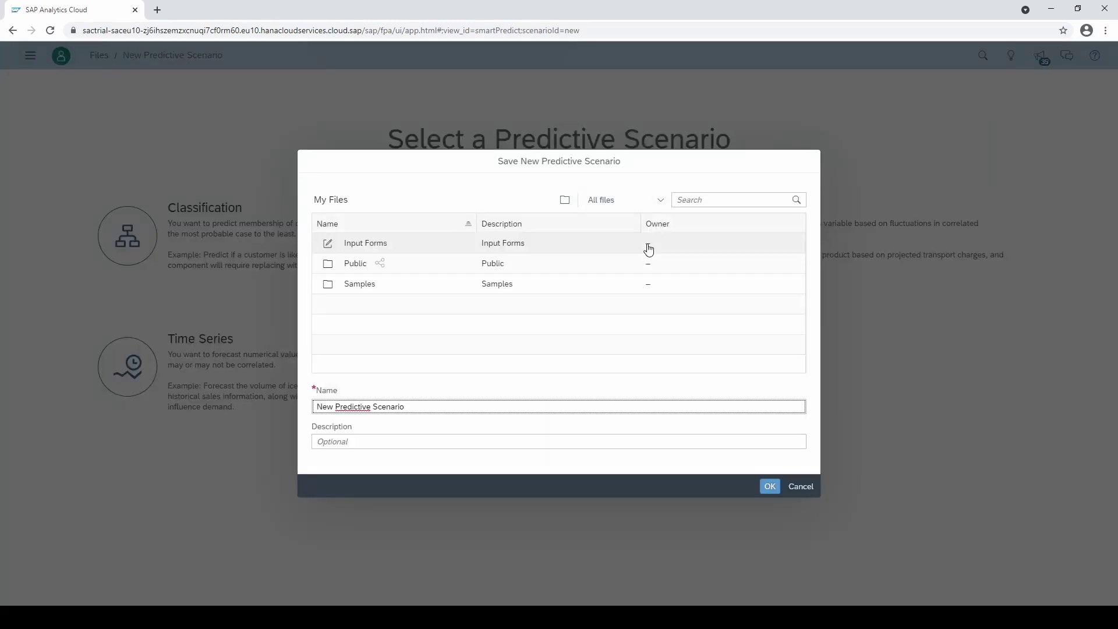
left_click_drag(408, 406, 315, 406)
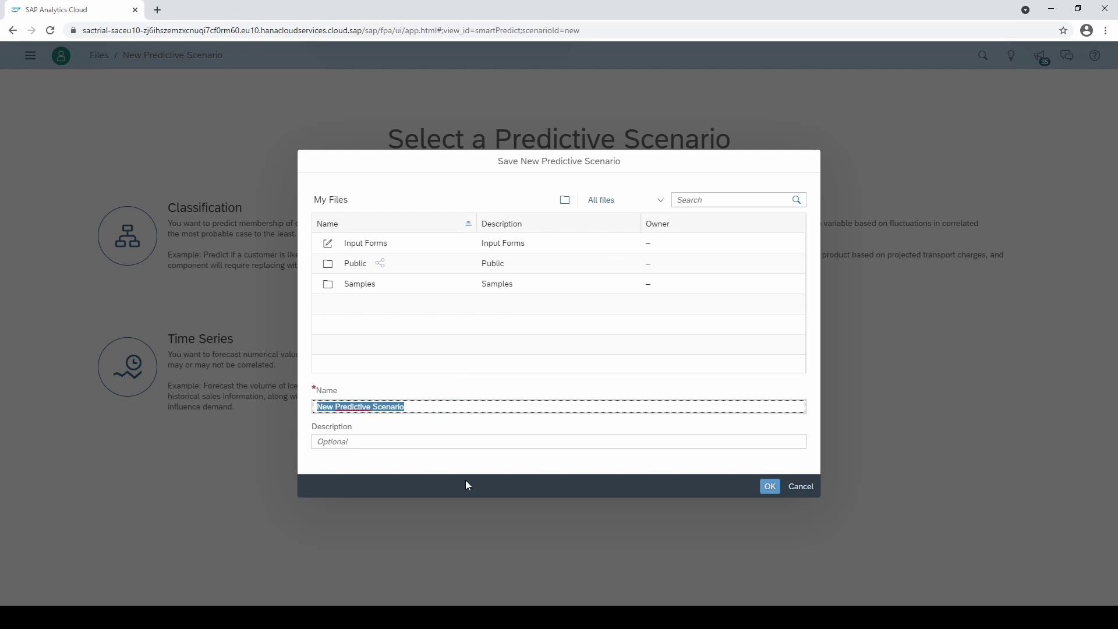
type("Housing Price Regression")
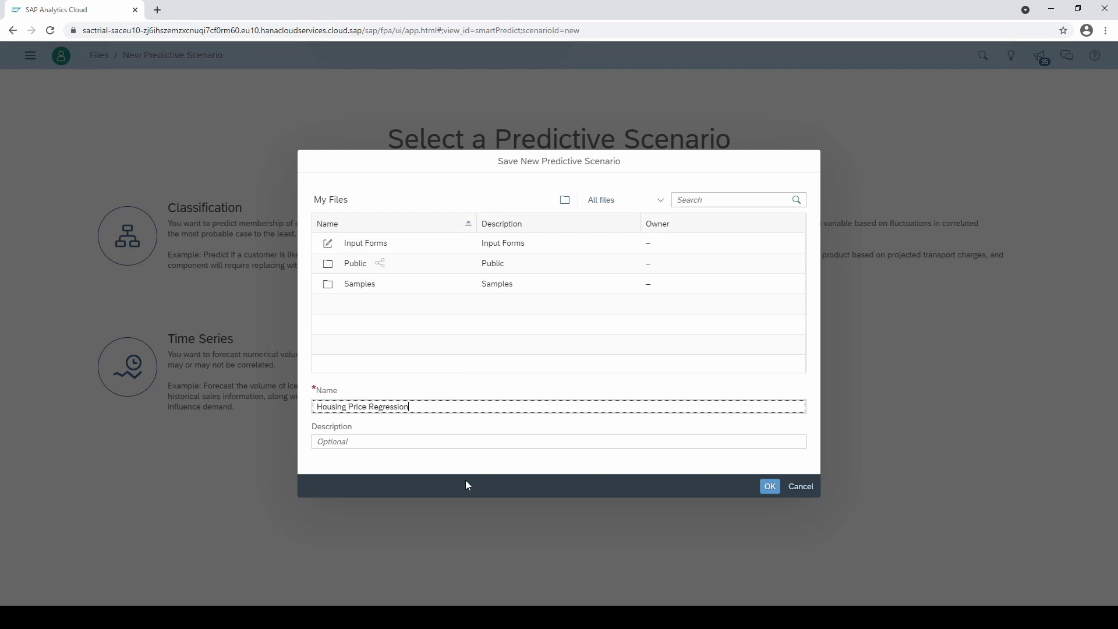
left_click(772, 490)
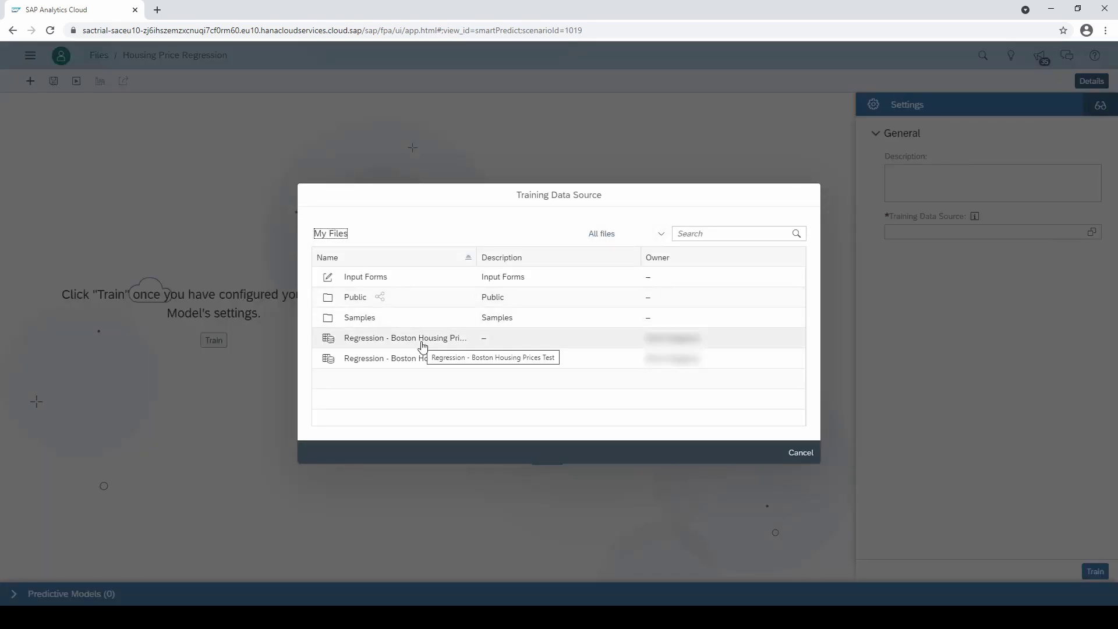
- Use the Boston Housing Prices Training dataset as training data, with KEY as key column
left_click(422, 360)
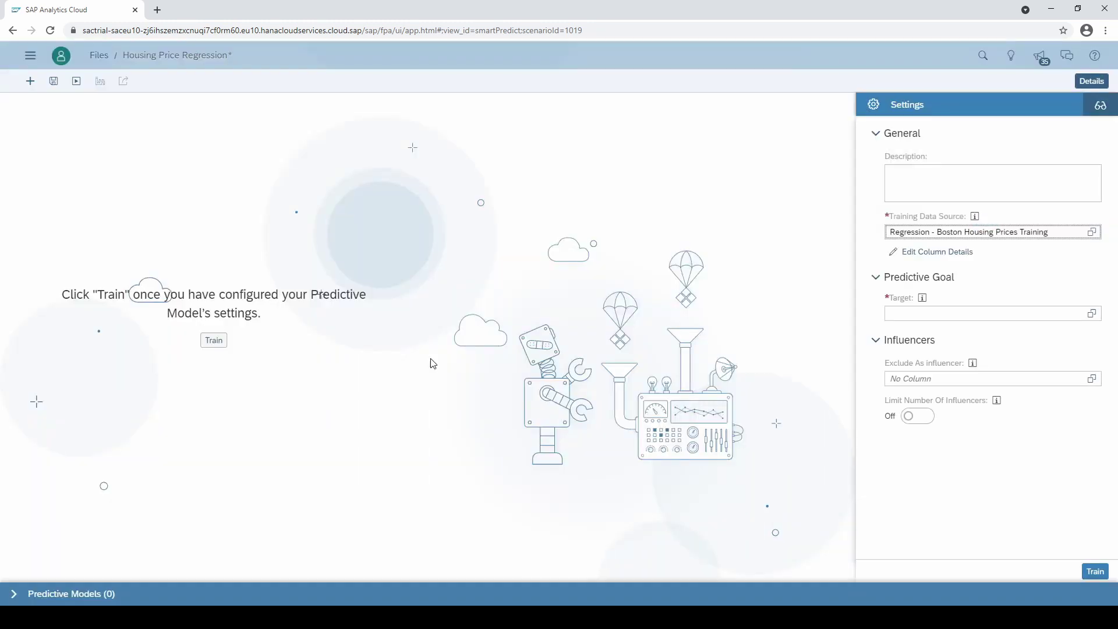
left_click(939, 254)
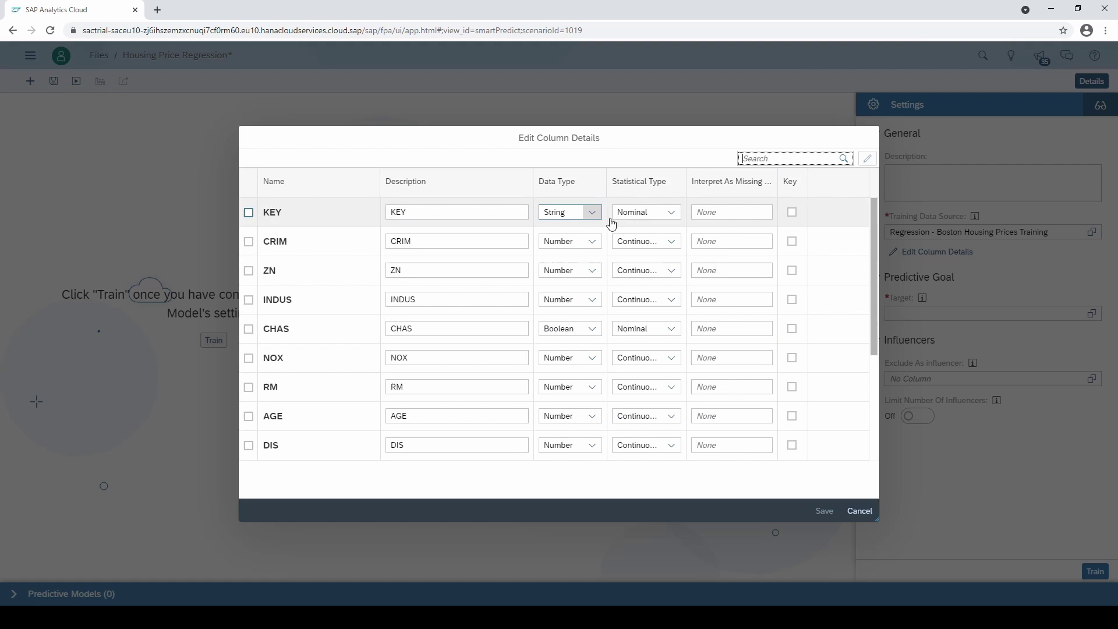
left_click(792, 212)
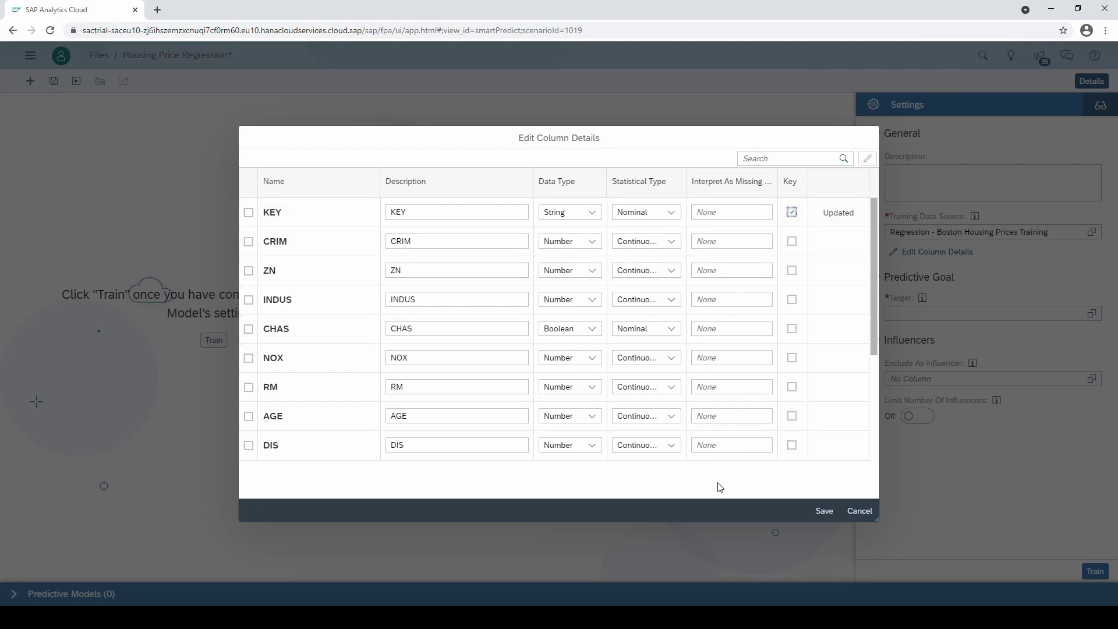
left_click(827, 514)
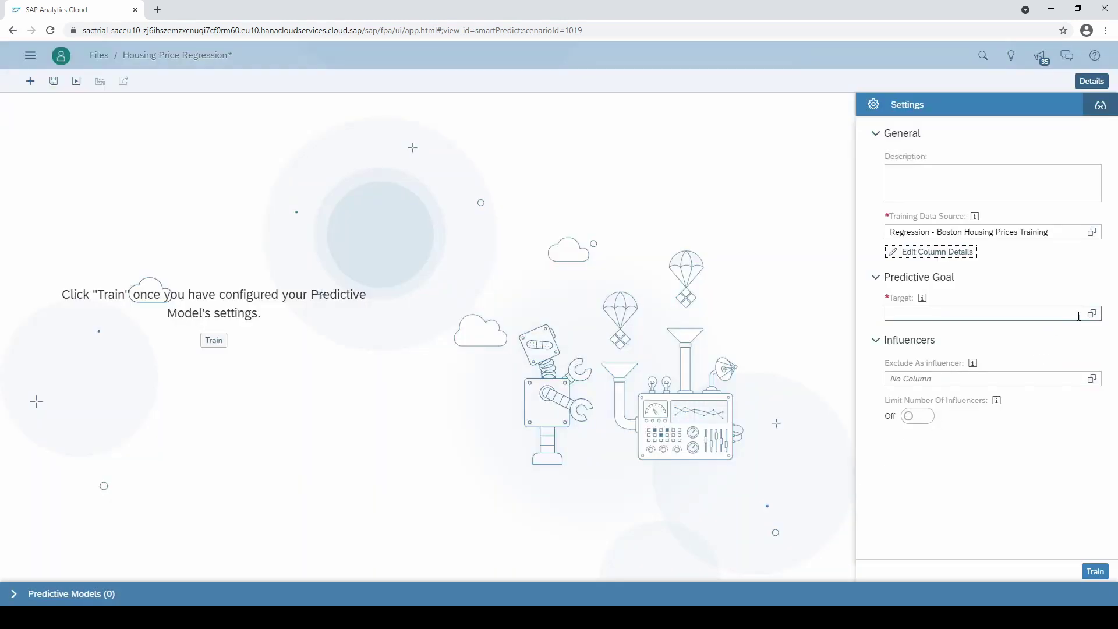
- Set MEDV as the target and train the regression model
left_click(1094, 316)
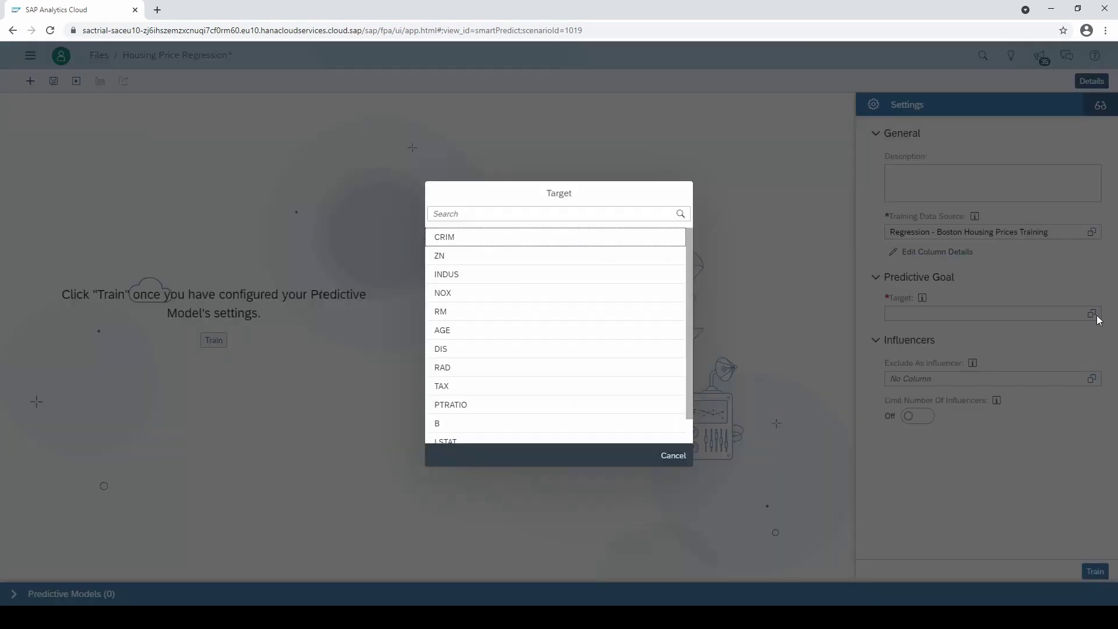
left_click_drag(690, 332, 690, 365)
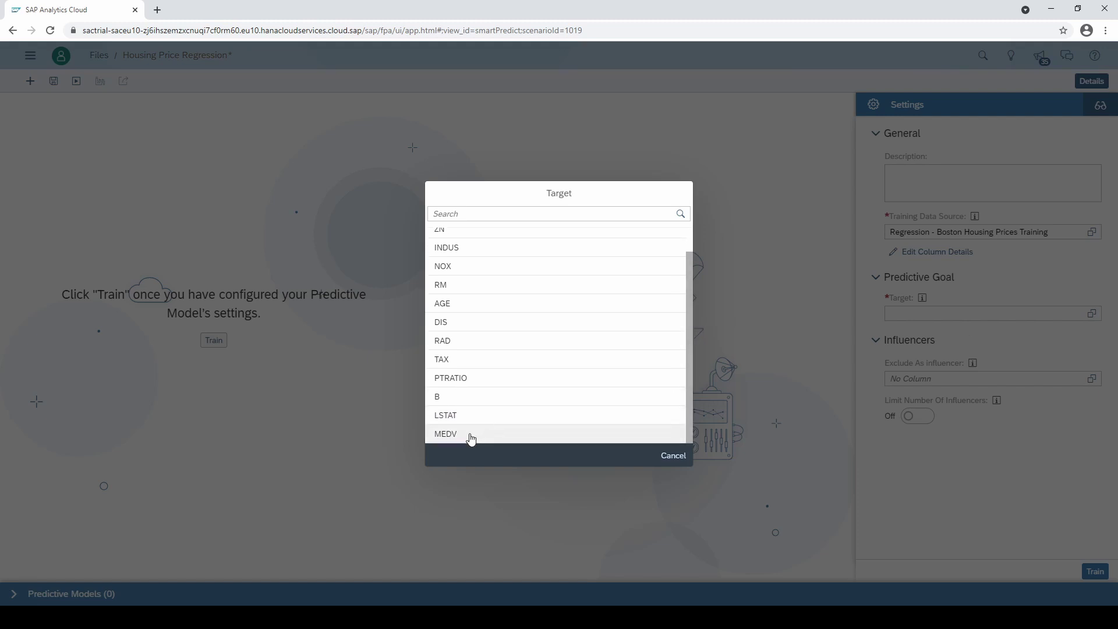
left_click(488, 439)
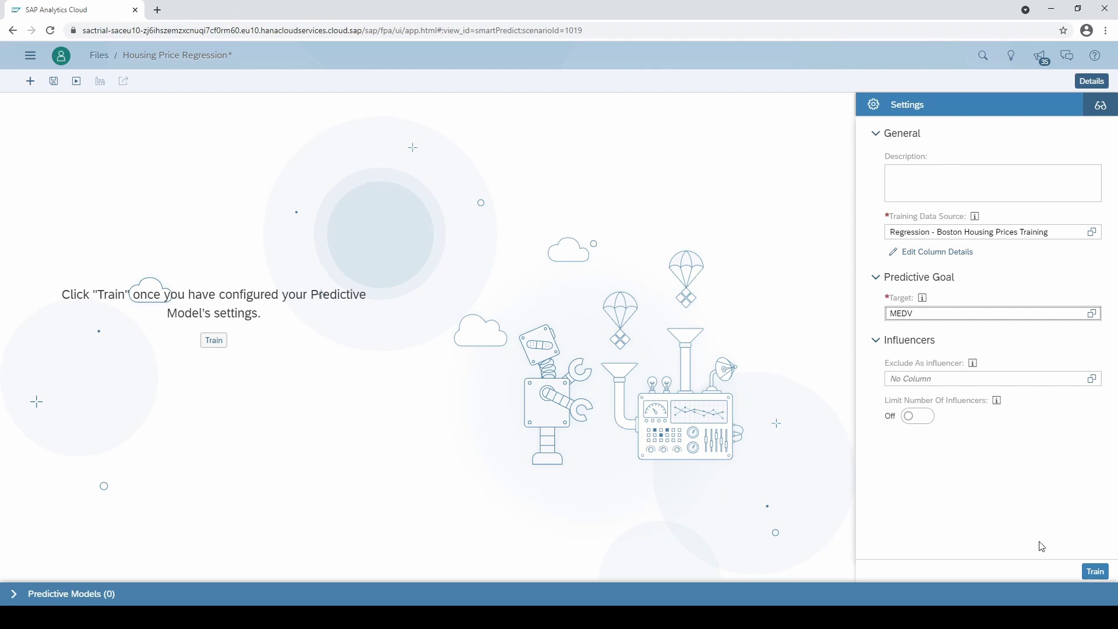
left_click(1093, 573)
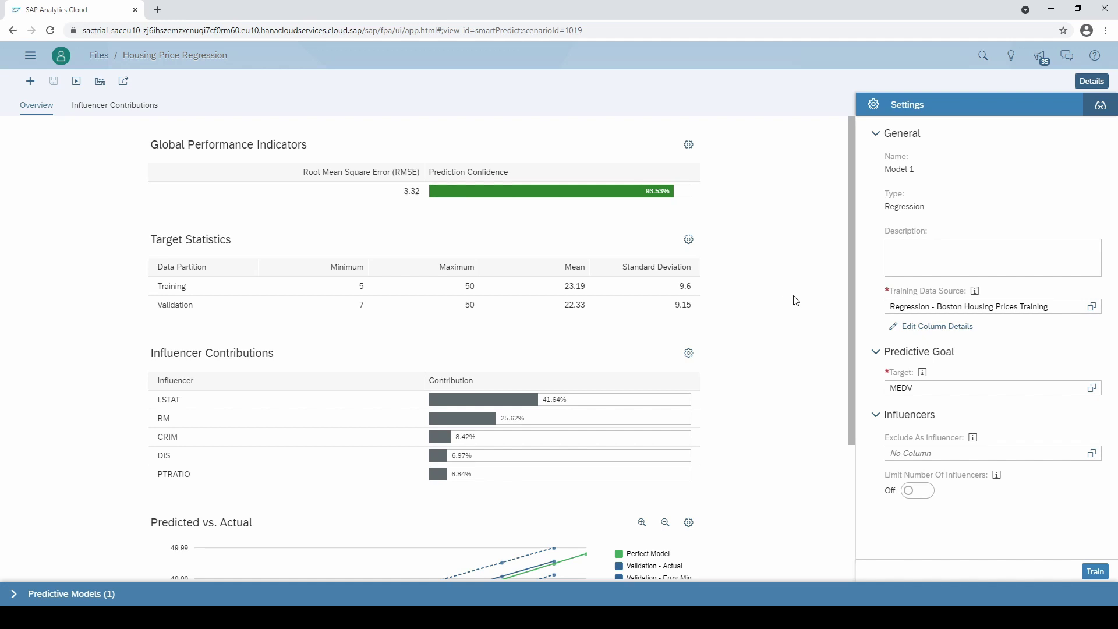
left_click_drag(851, 277, 864, 401)
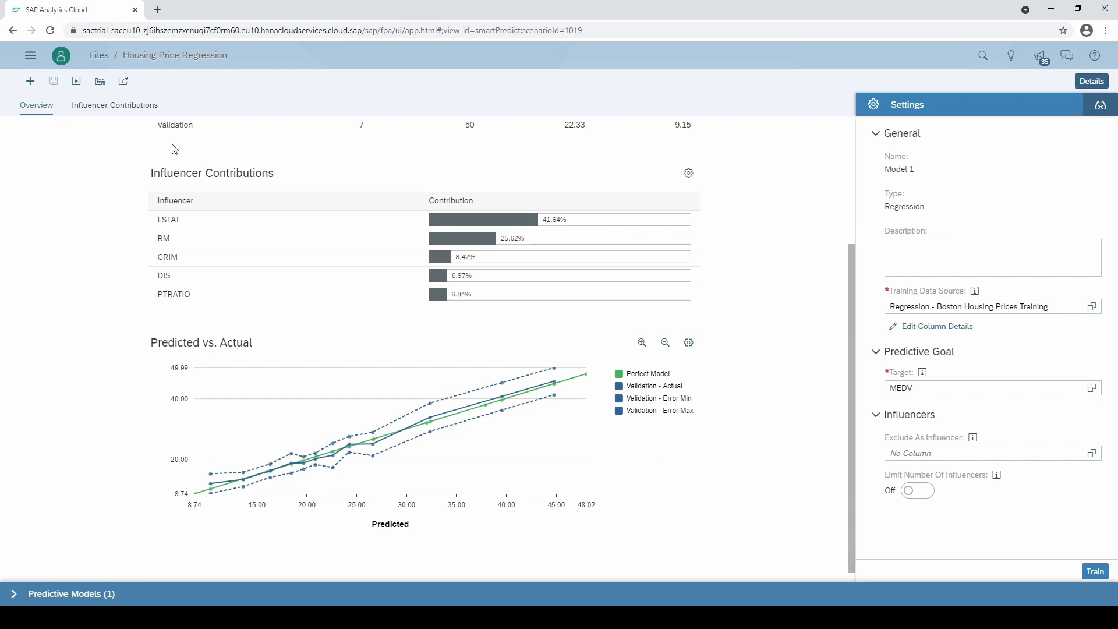
- Show Influencer Contributions with the grouped category influence chart broken down by LSTAT
left_click(121, 111)
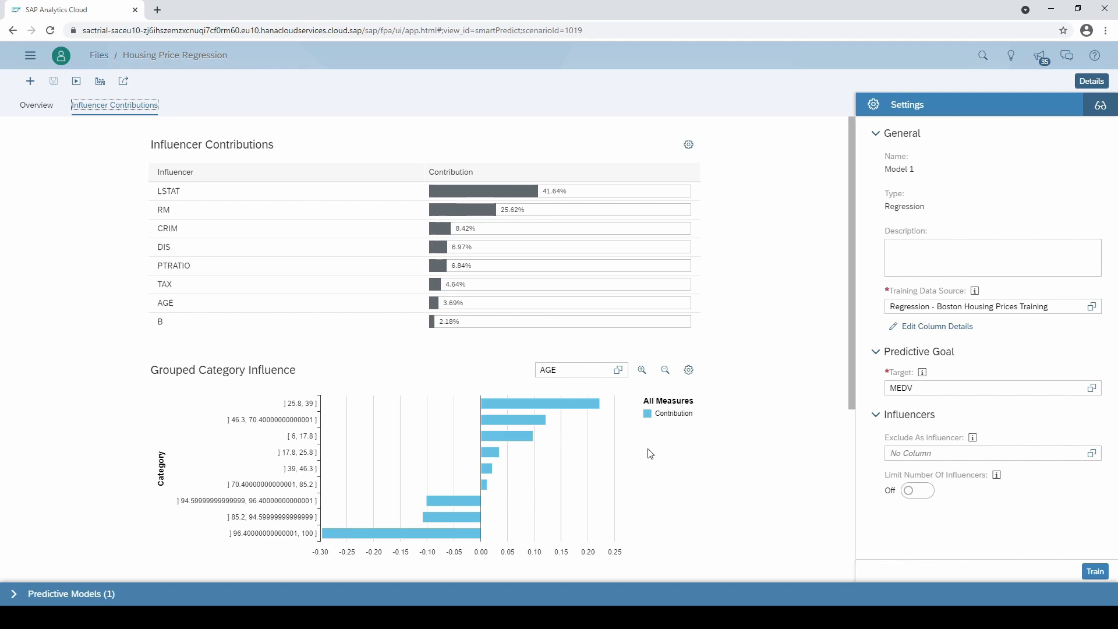
left_click(618, 370)
left_click(527, 271)
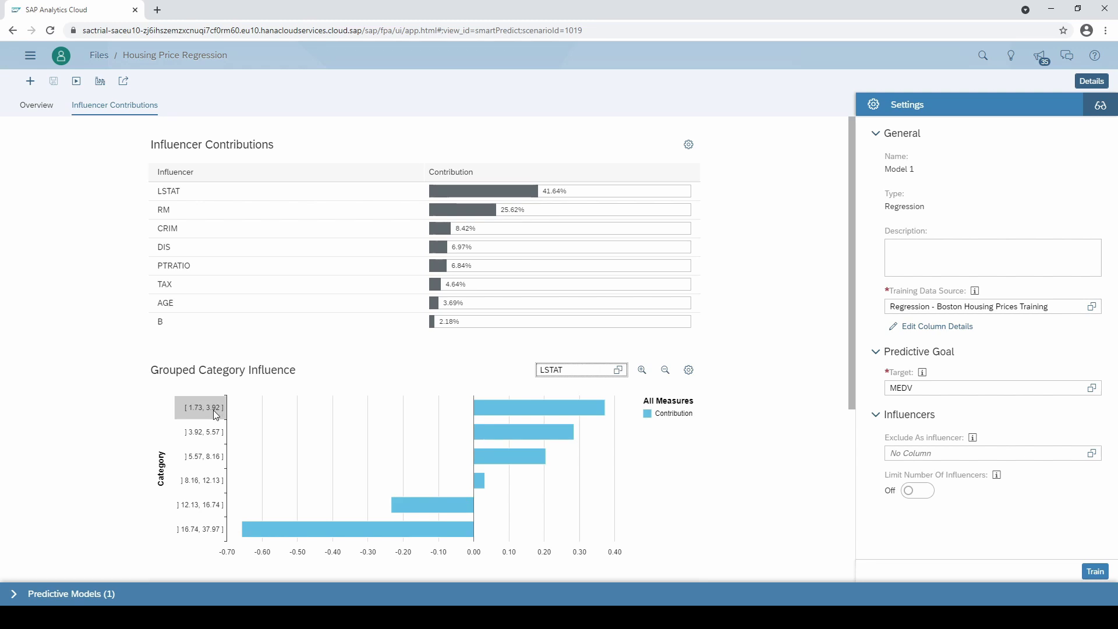
mouse_move(501, 431)
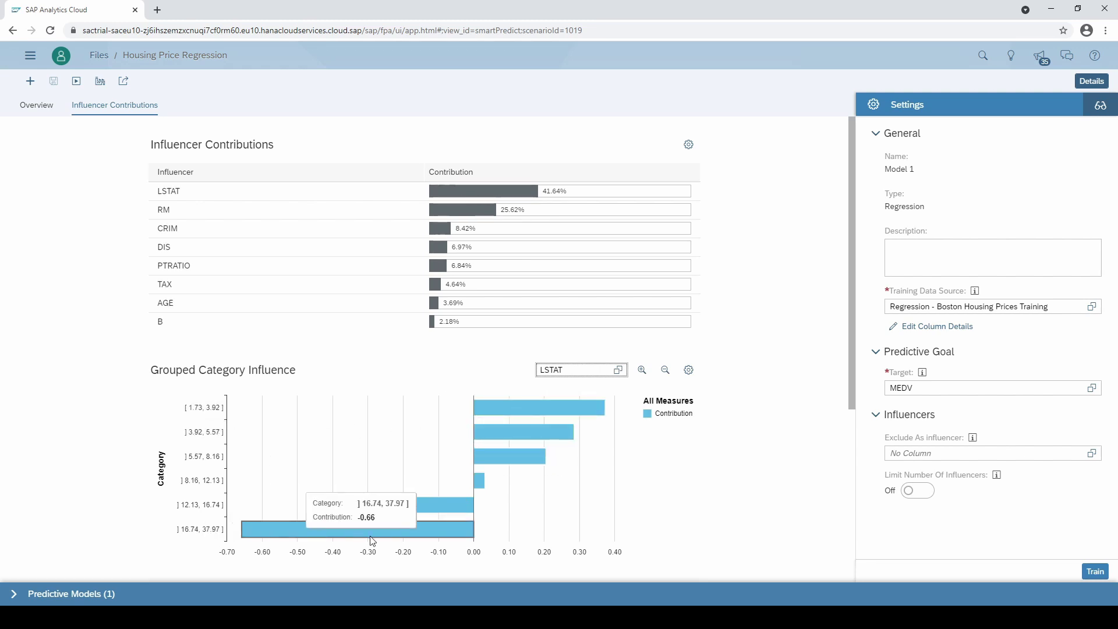
left_click_drag(845, 285, 852, 395)
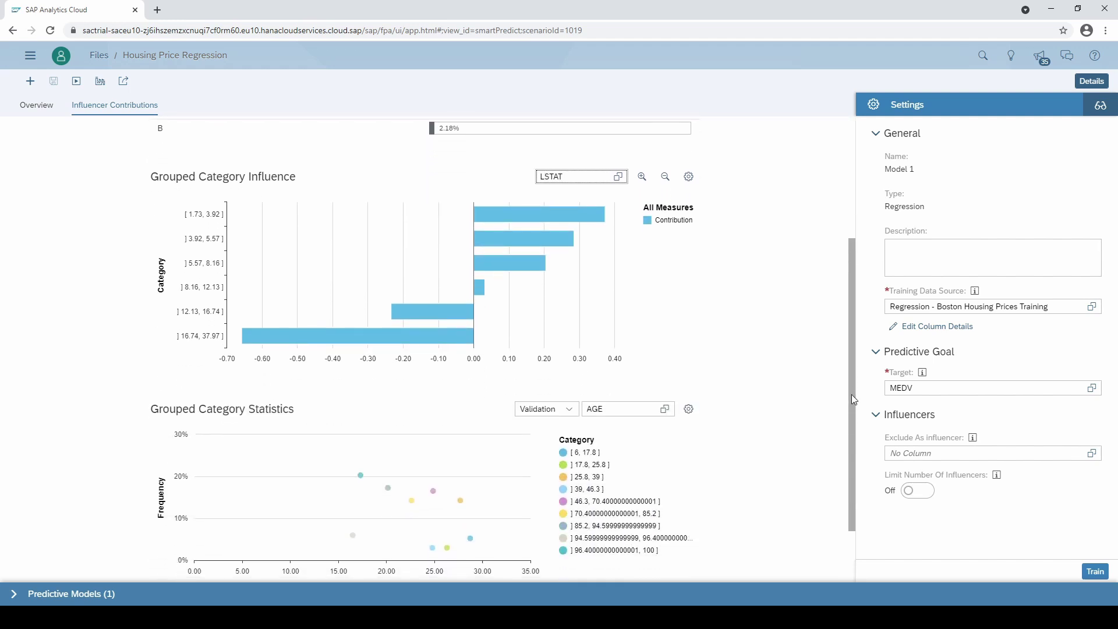
left_click_drag(852, 393, 872, 234)
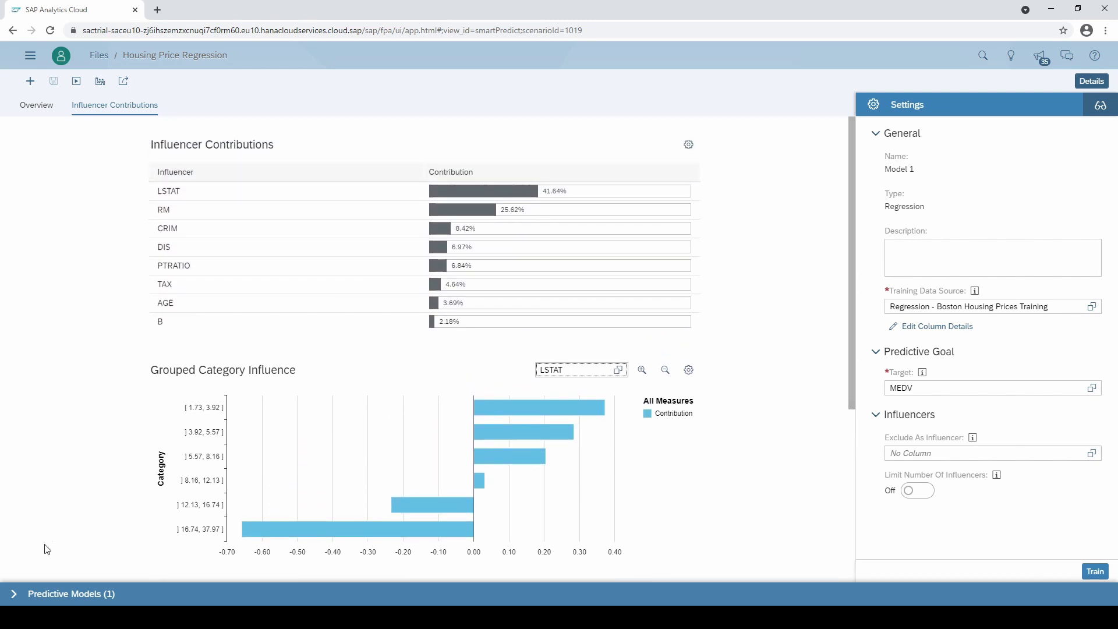
- Expand the Predictive Models list and open, then dismiss, Model 1's actions menu
left_click(14, 594)
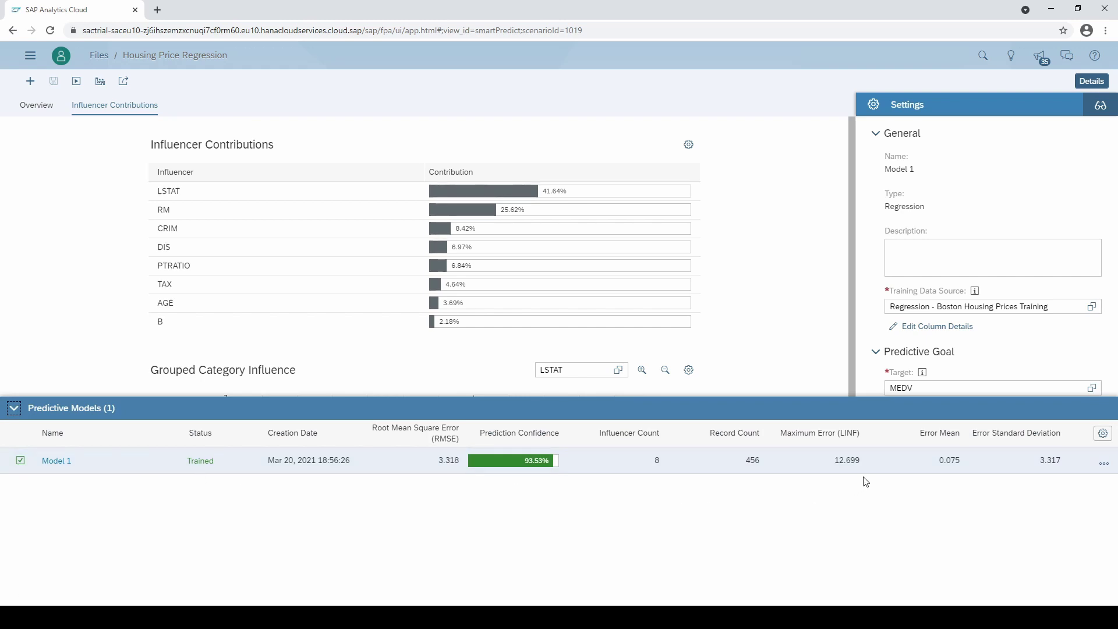
left_click(1104, 464)
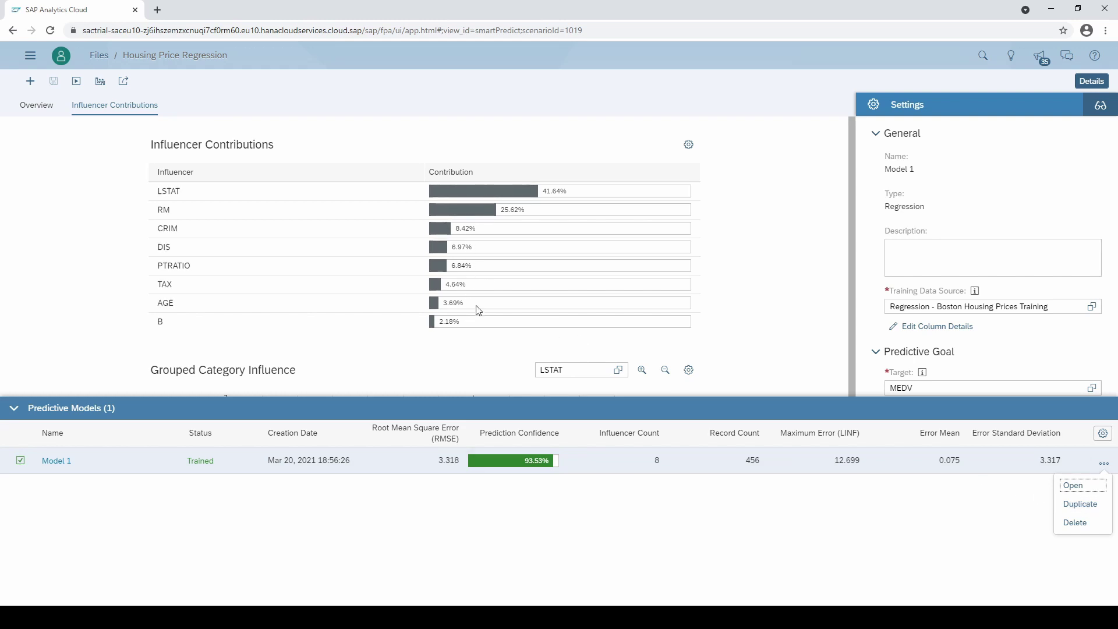
left_click(765, 504)
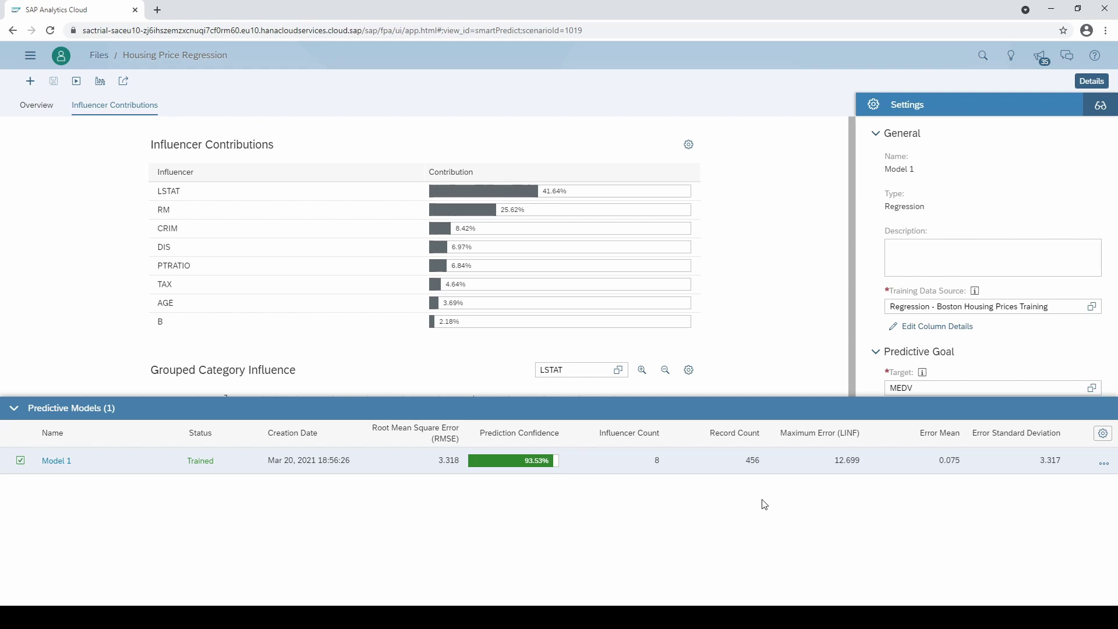
- Start applying the trained model to the Boston Housing Prices Test dataset
left_click(105, 87)
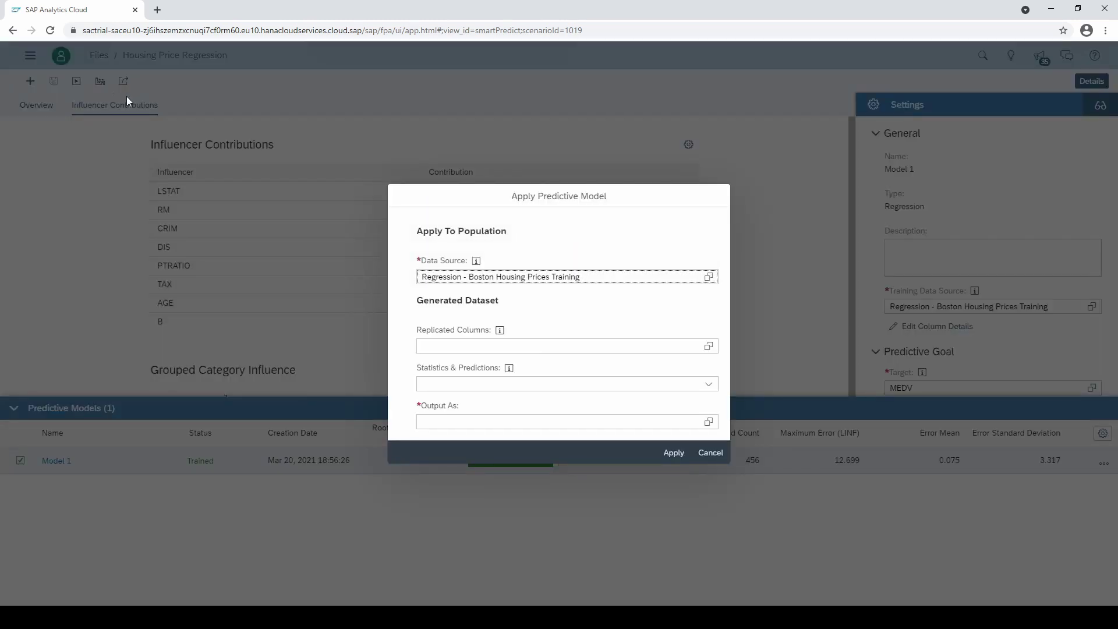
left_click(708, 278)
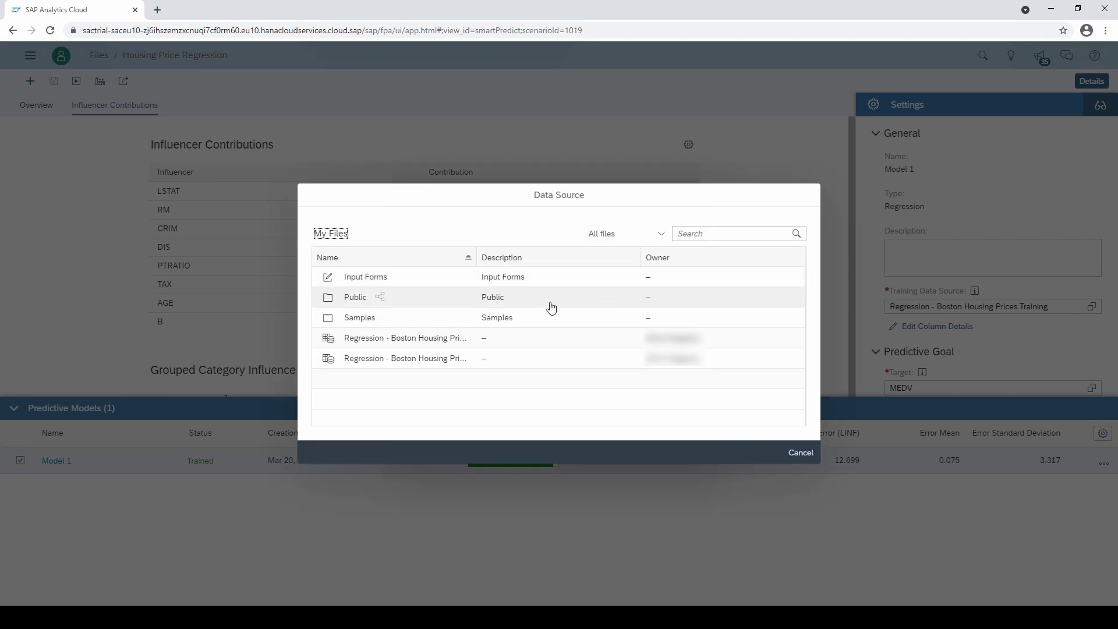
left_click(430, 344)
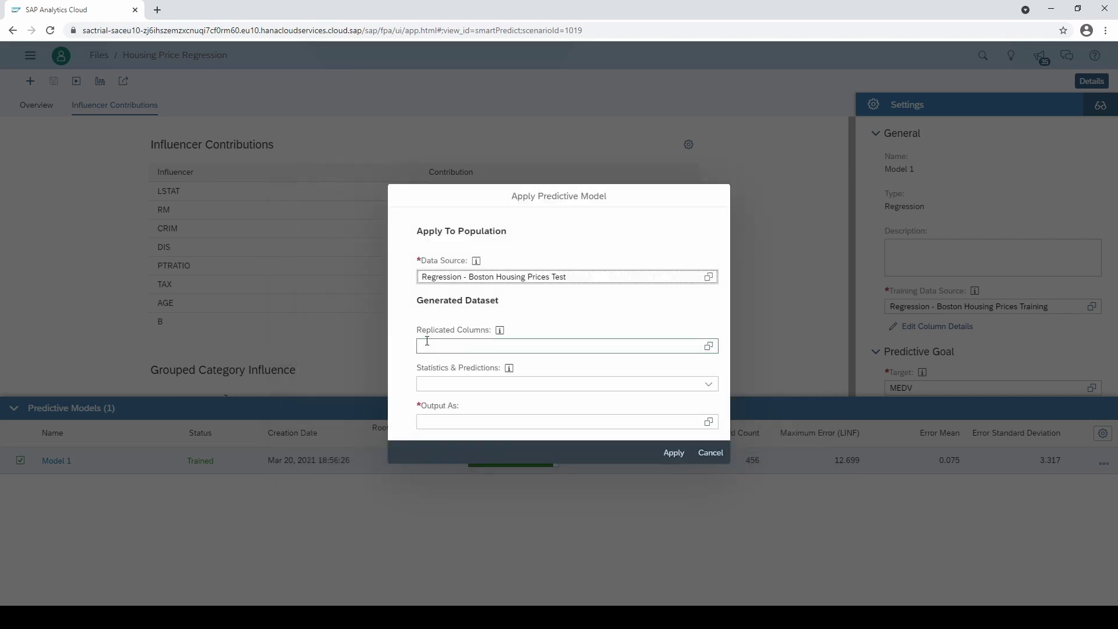
- Replicate all columns, KEY through MEDV, into the output dataset
left_click(708, 346)
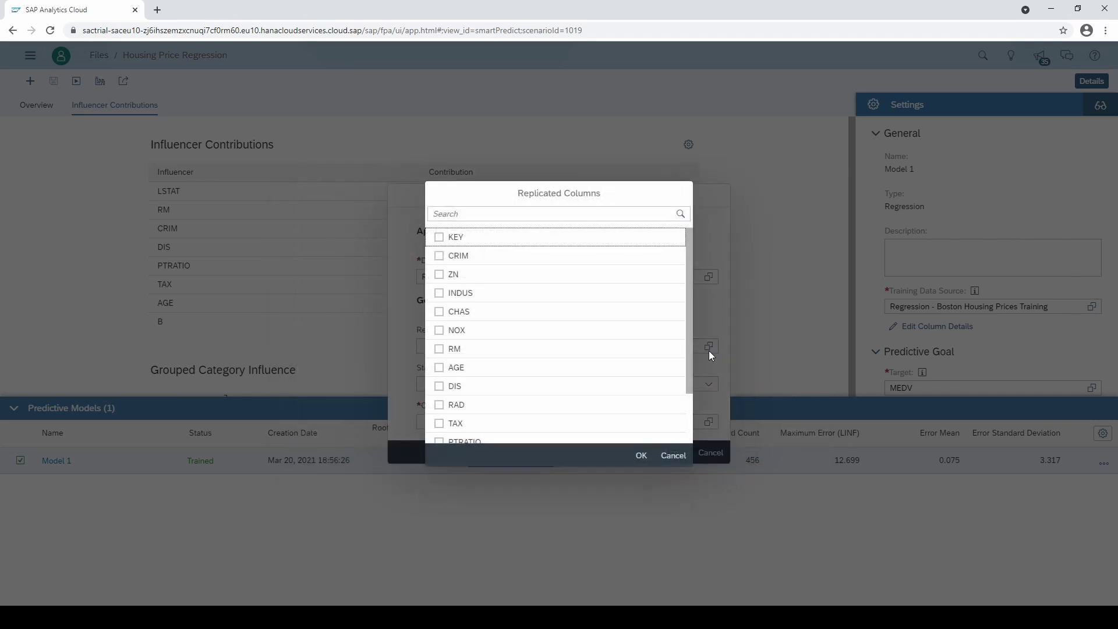
left_click(439, 239)
left_click(439, 275)
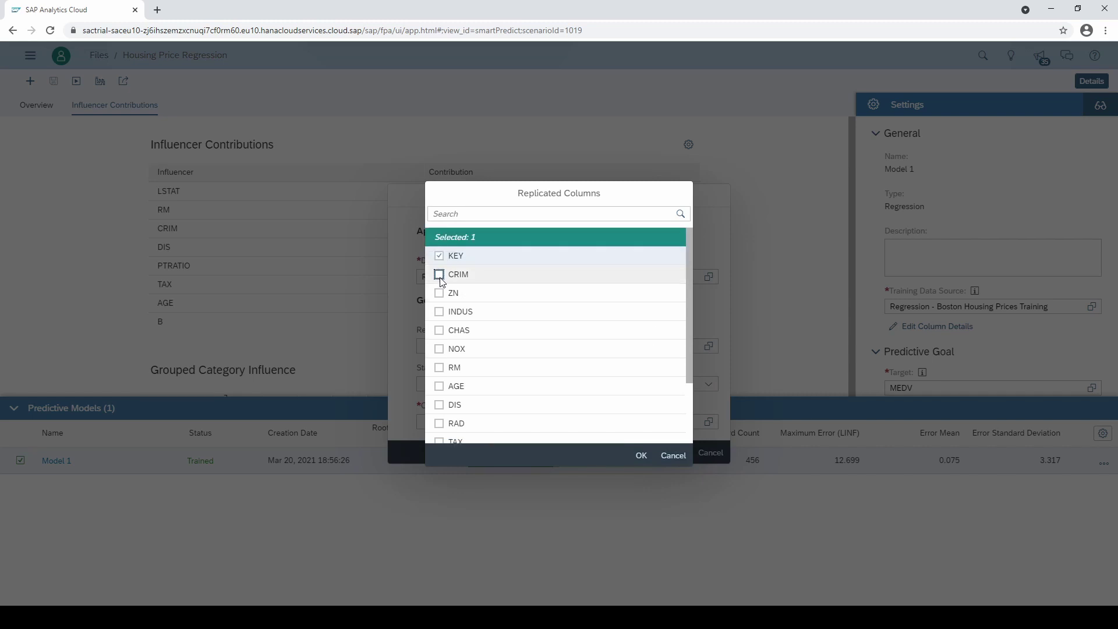
left_click(439, 293)
left_click(439, 311)
left_click(440, 330)
left_click(439, 348)
left_click(439, 368)
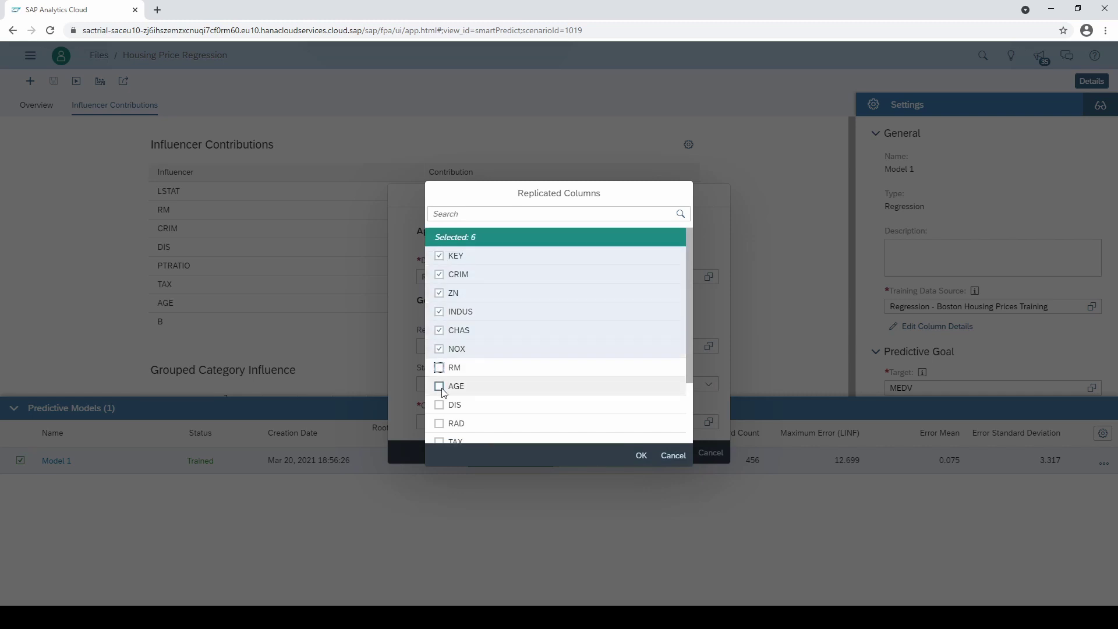
left_click(439, 386)
left_click(439, 405)
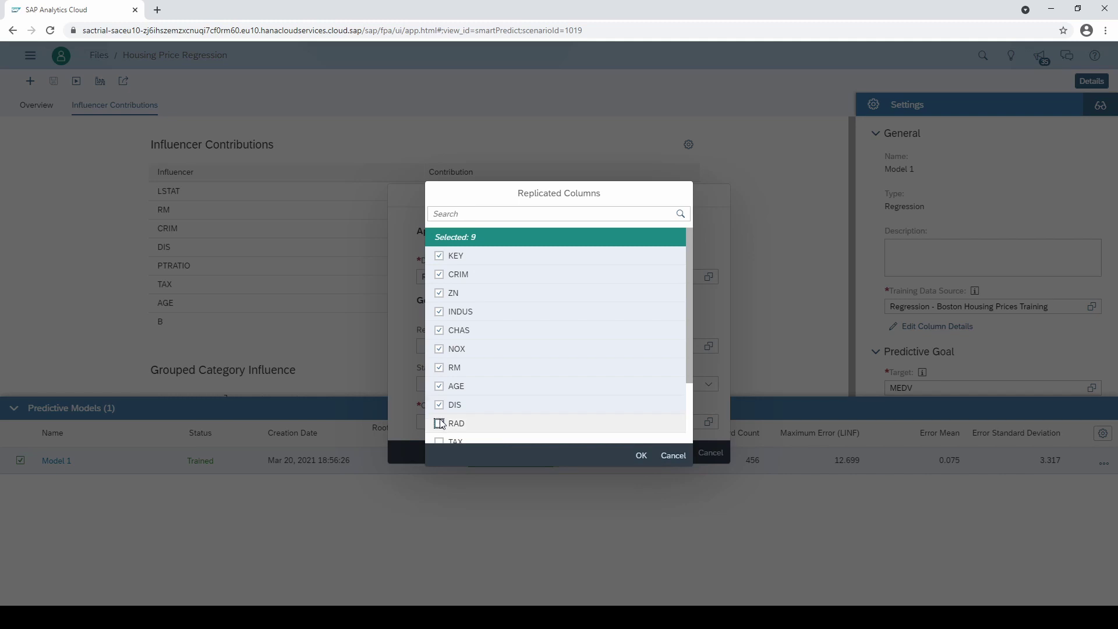
left_click(439, 424)
scroll(442, 428, "down", 2)
left_click(439, 360)
left_click(439, 378)
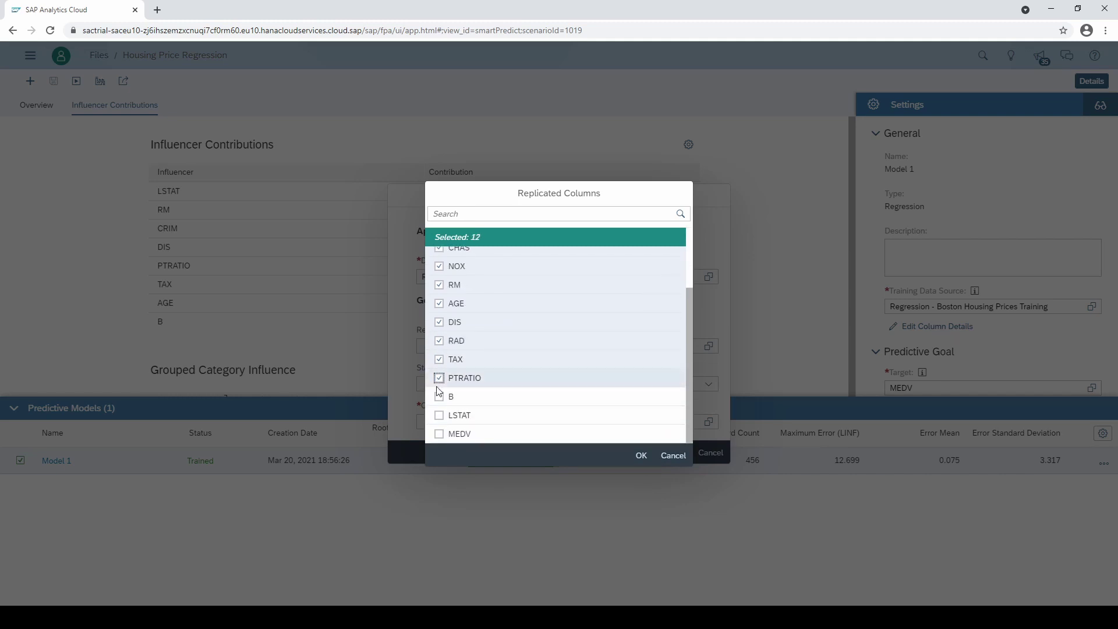
left_click(440, 397)
left_click(439, 415)
left_click(440, 434)
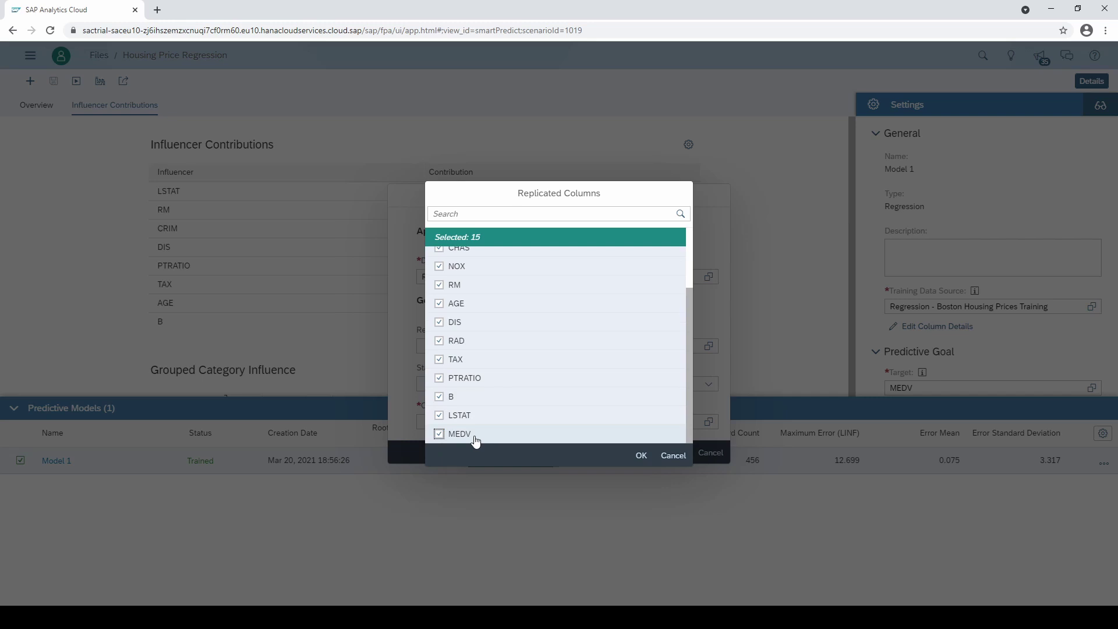
left_click(644, 458)
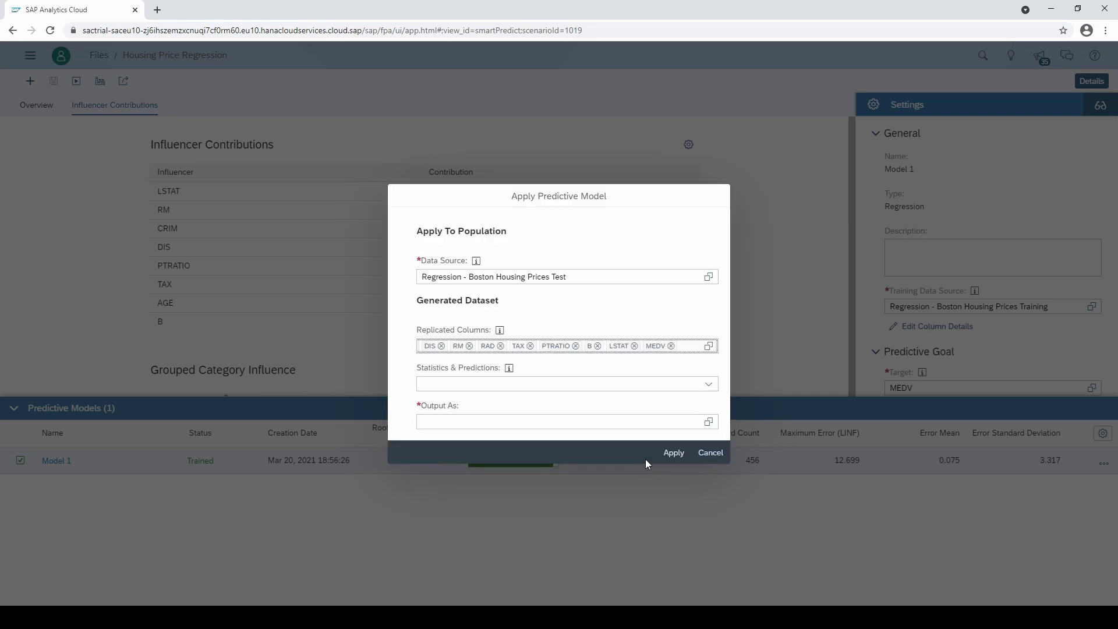
- Add Predicted Value, Outlier Indicator and Assigned Bin to the output statistics
left_click(711, 391)
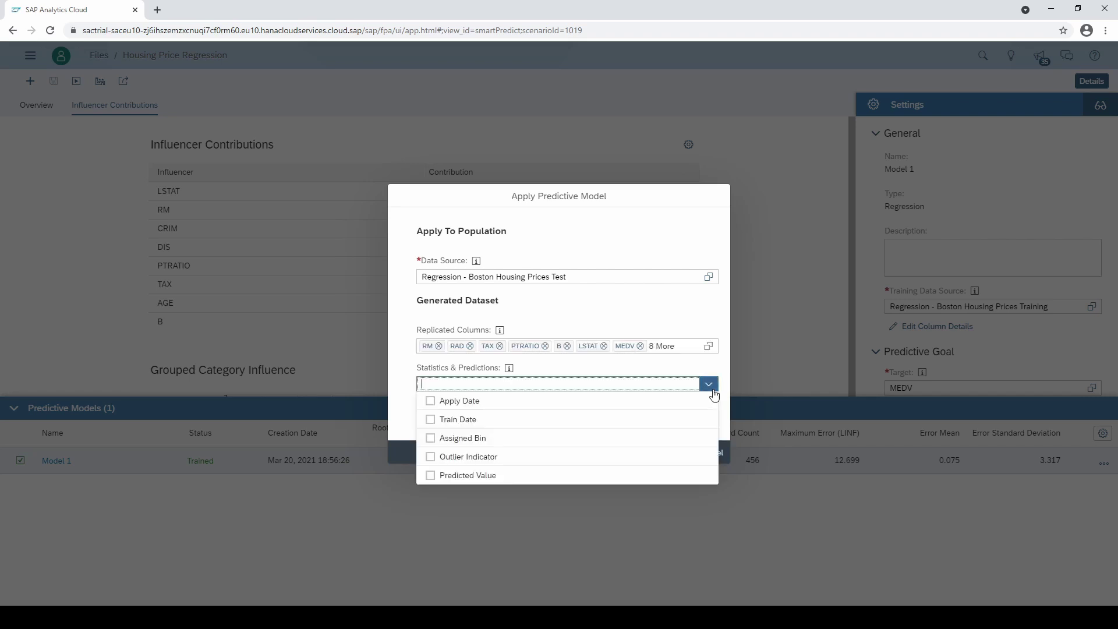
left_click(430, 476)
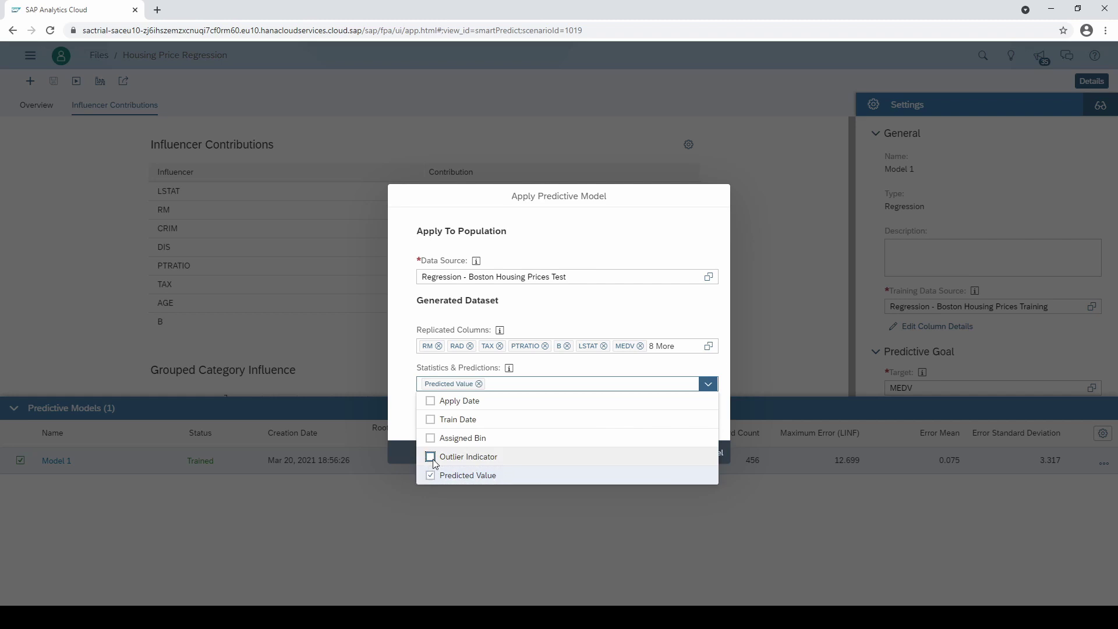
left_click(431, 457)
left_click(431, 438)
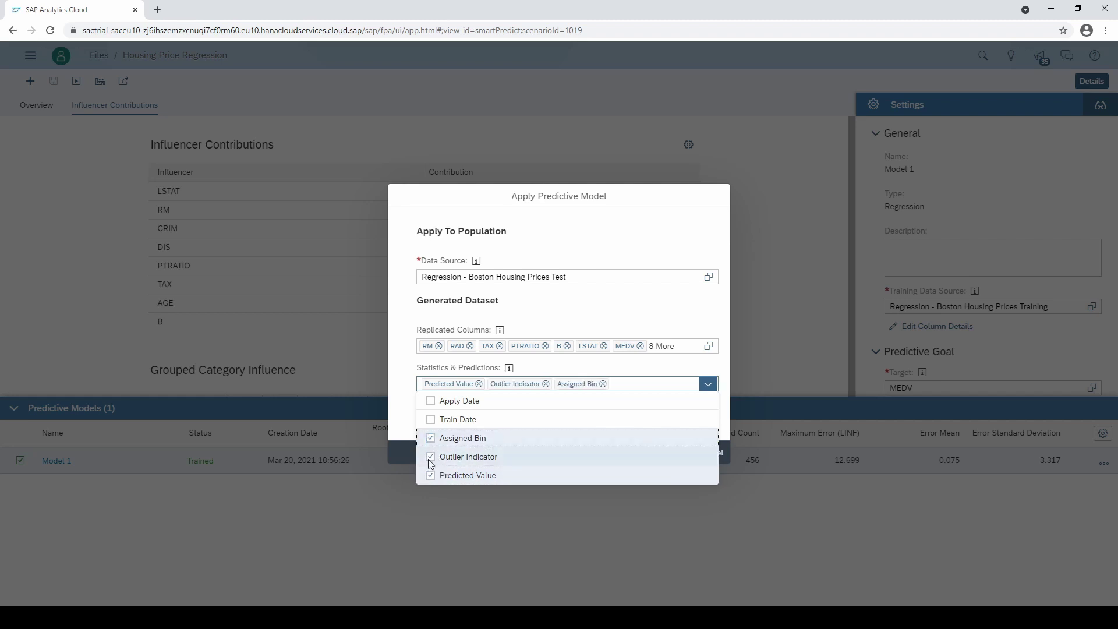
left_click(402, 426)
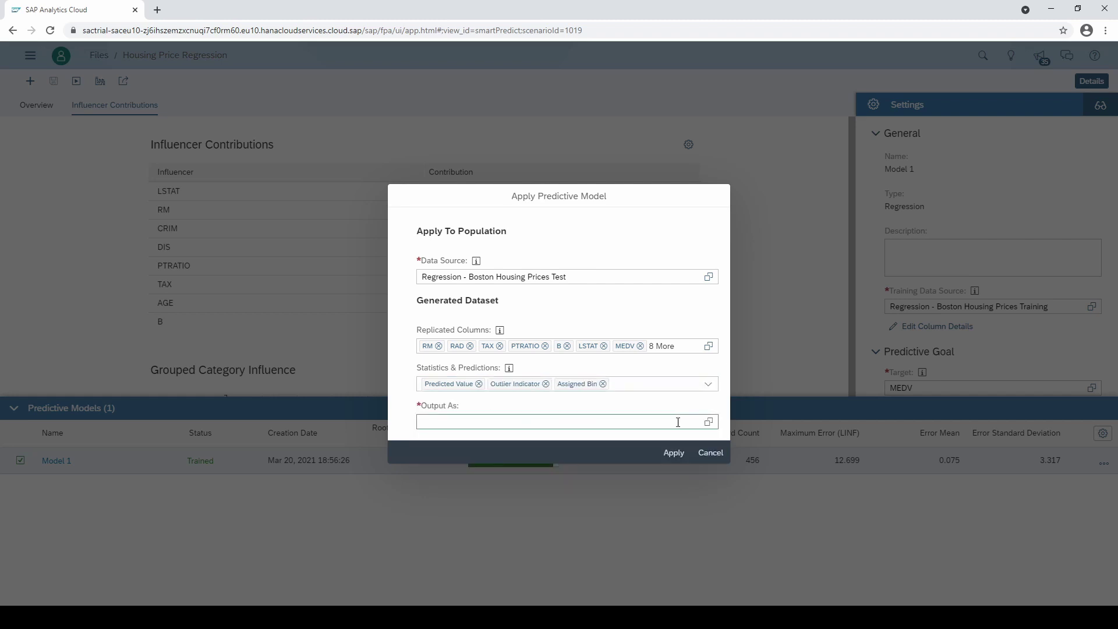
- Name the output dataset 'Housing Price Predictions'
left_click(705, 422)
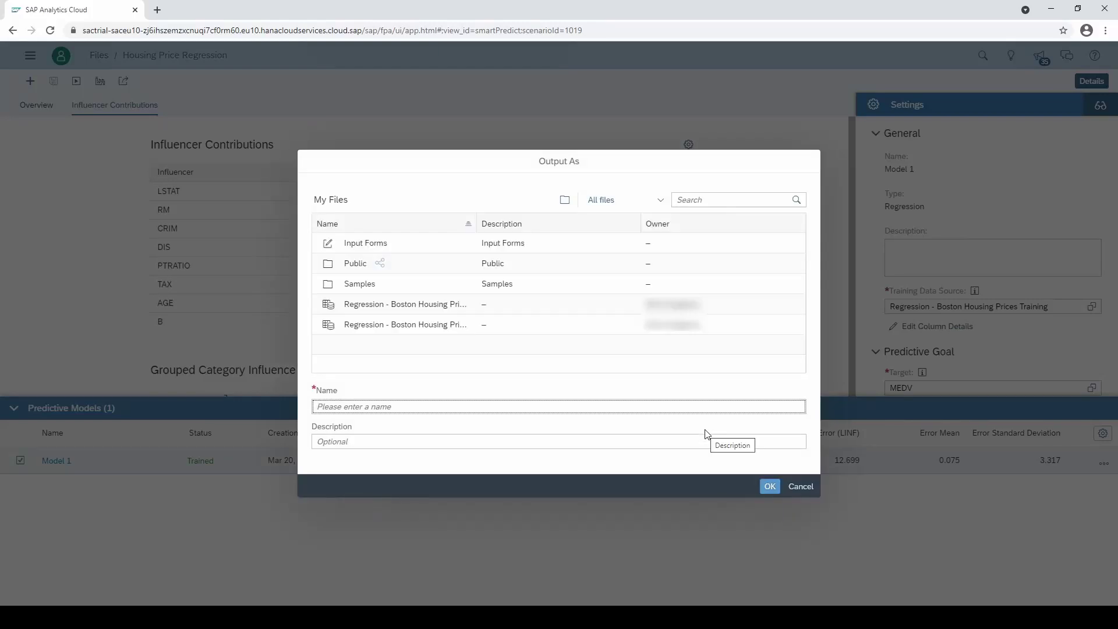
type("Housing Price Predictions")
left_click(768, 489)
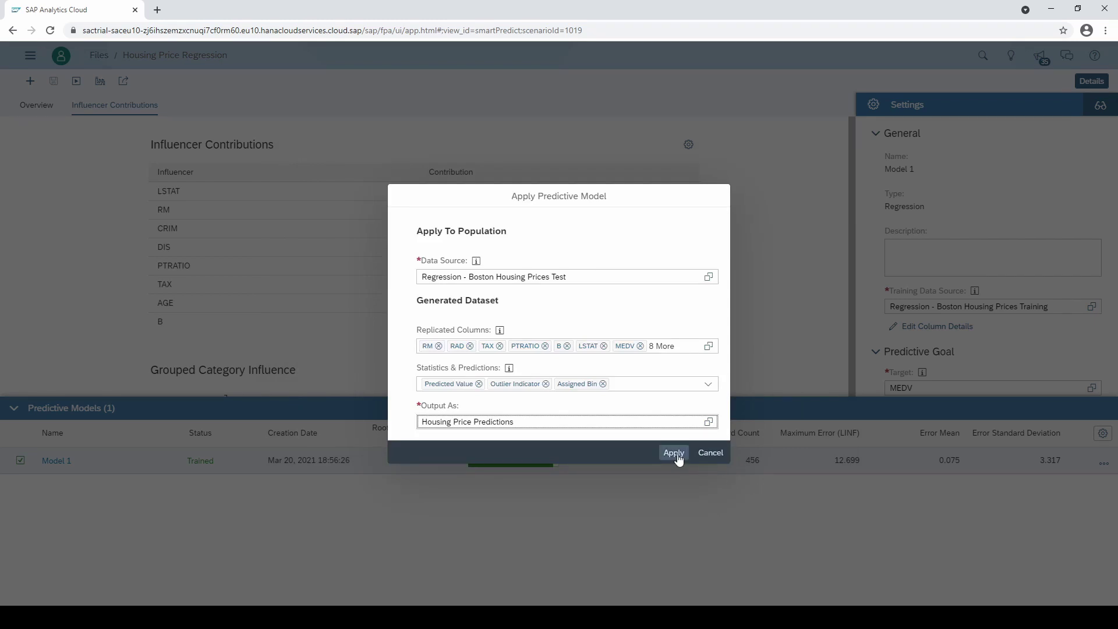
- Run the model on the test data and return to My Files
left_click(674, 453)
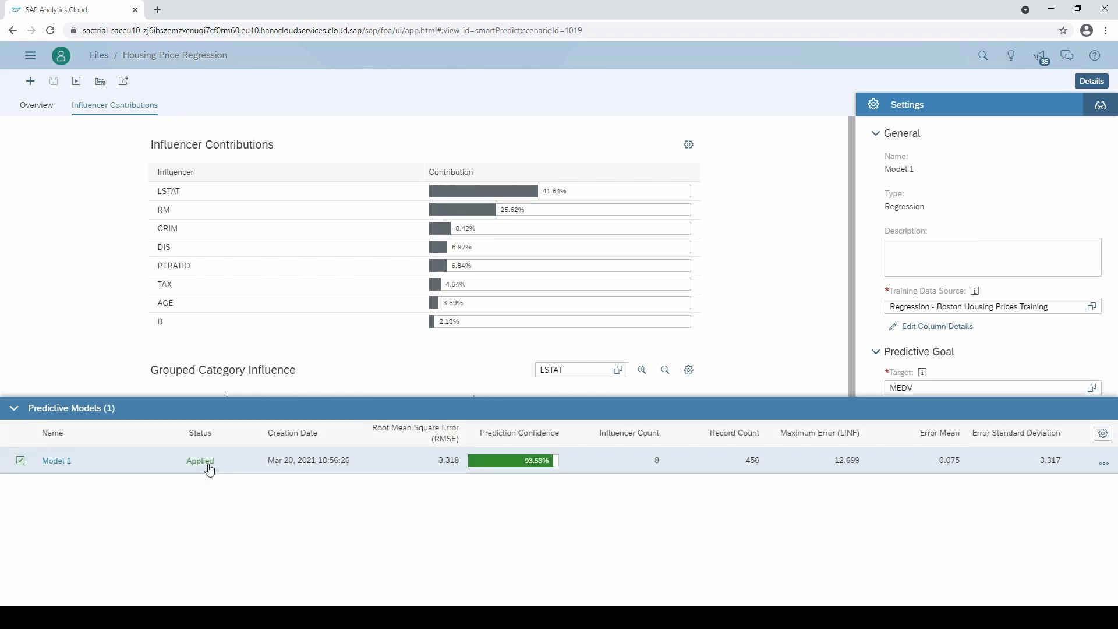
left_click(14, 408)
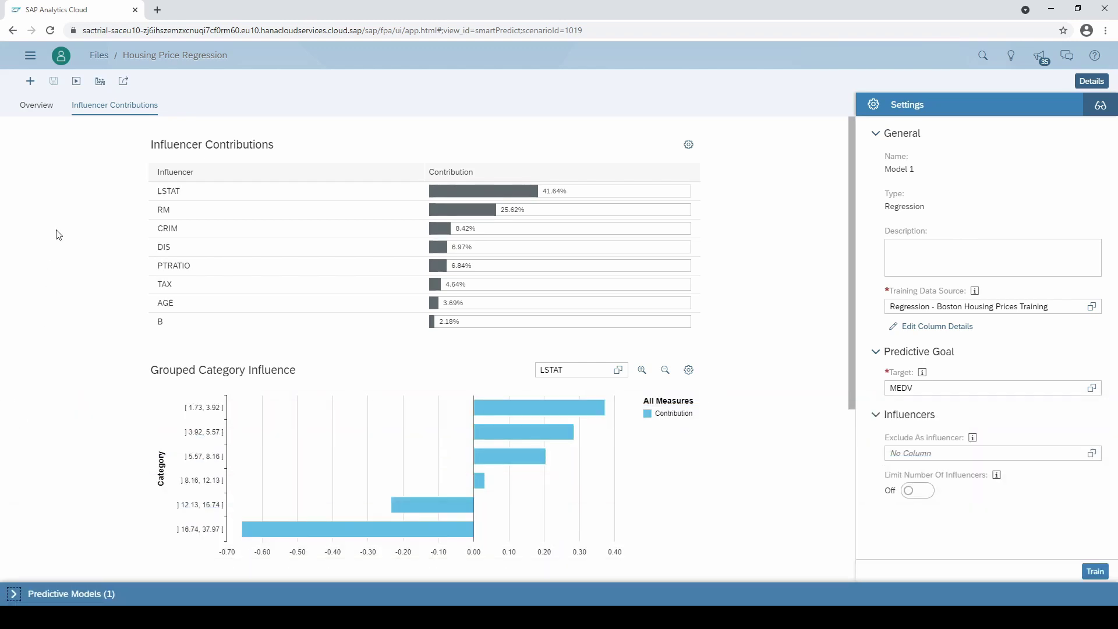
left_click(96, 55)
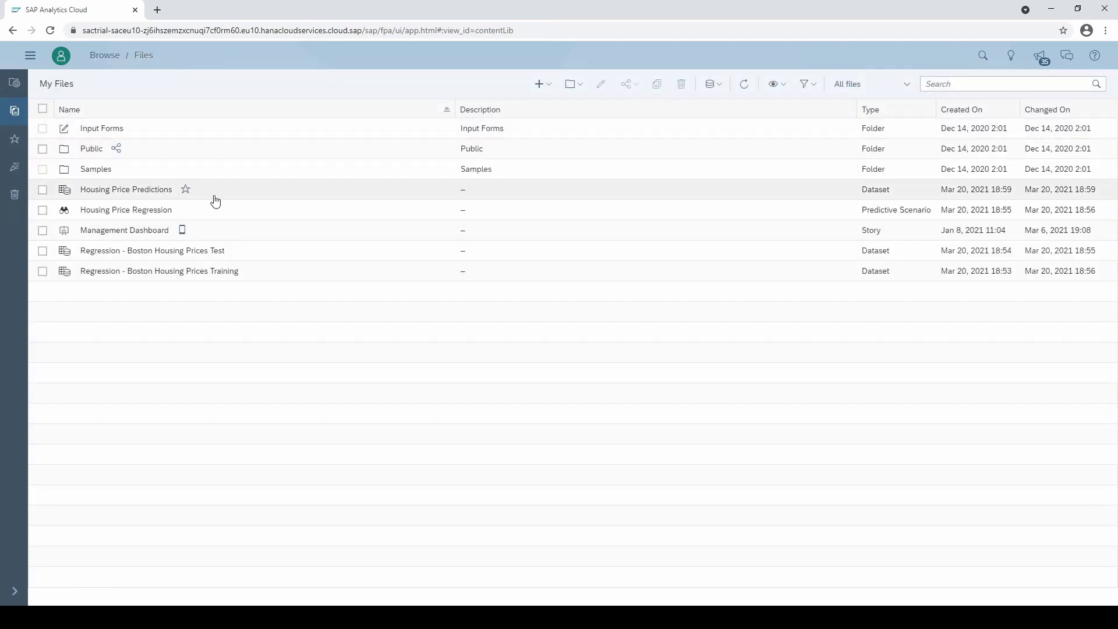
- Create a new story using the existing Housing Price Predictions dataset
left_click(535, 88)
left_click(553, 100)
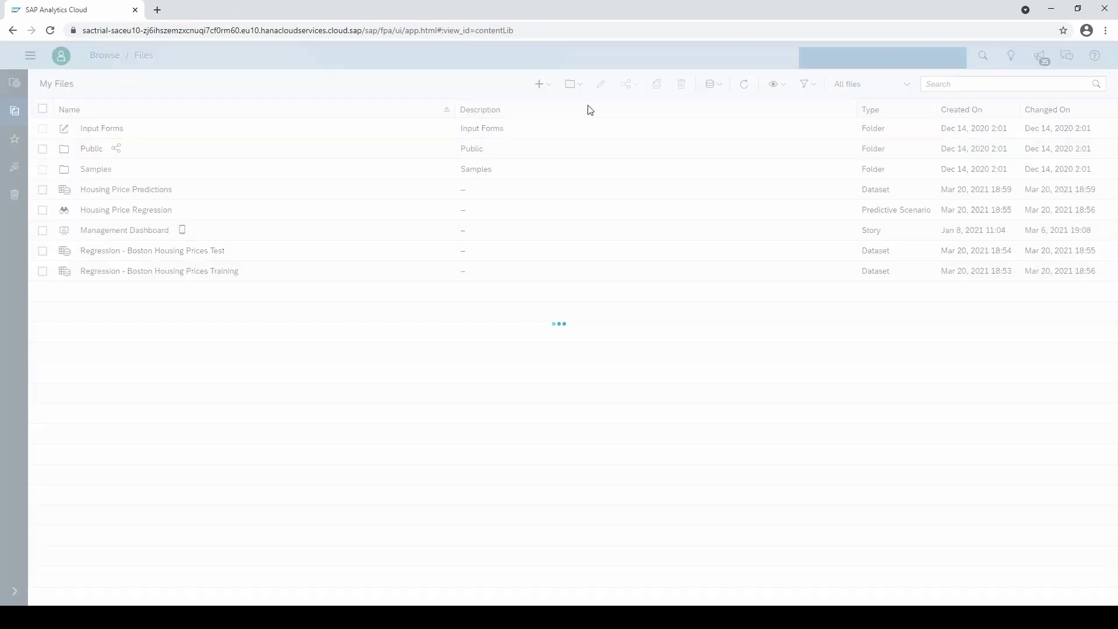
left_click(699, 238)
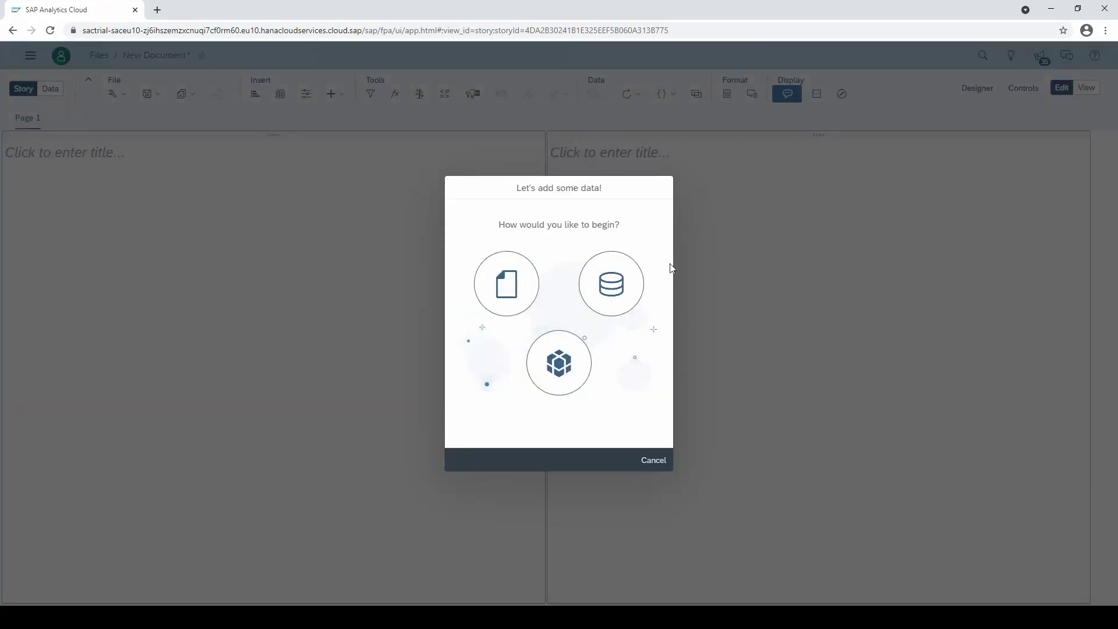
left_click(581, 365)
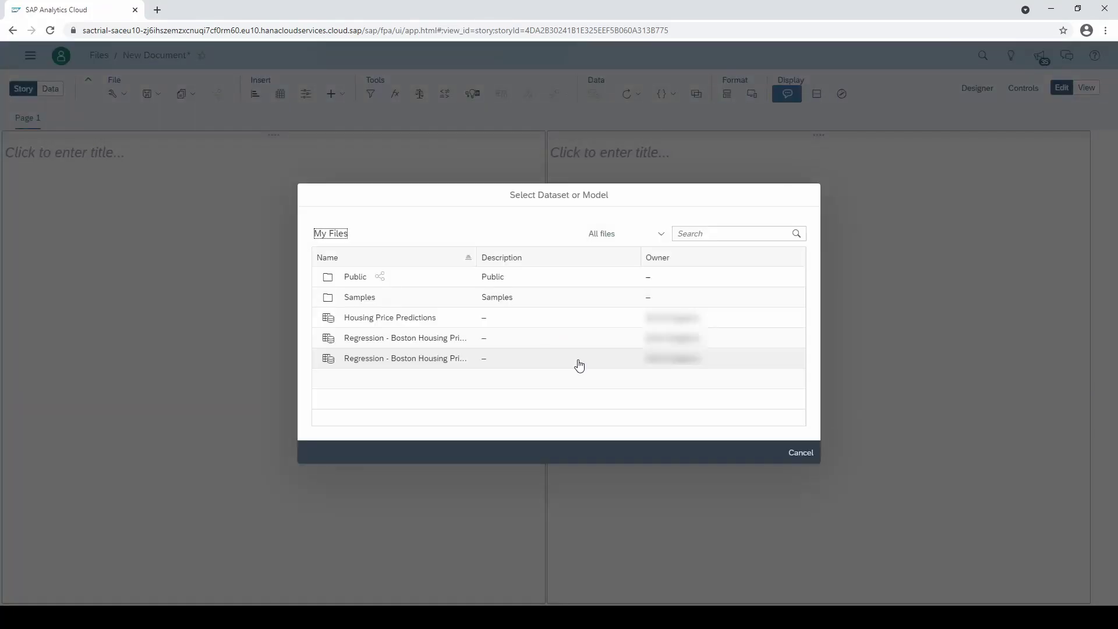
left_click(418, 321)
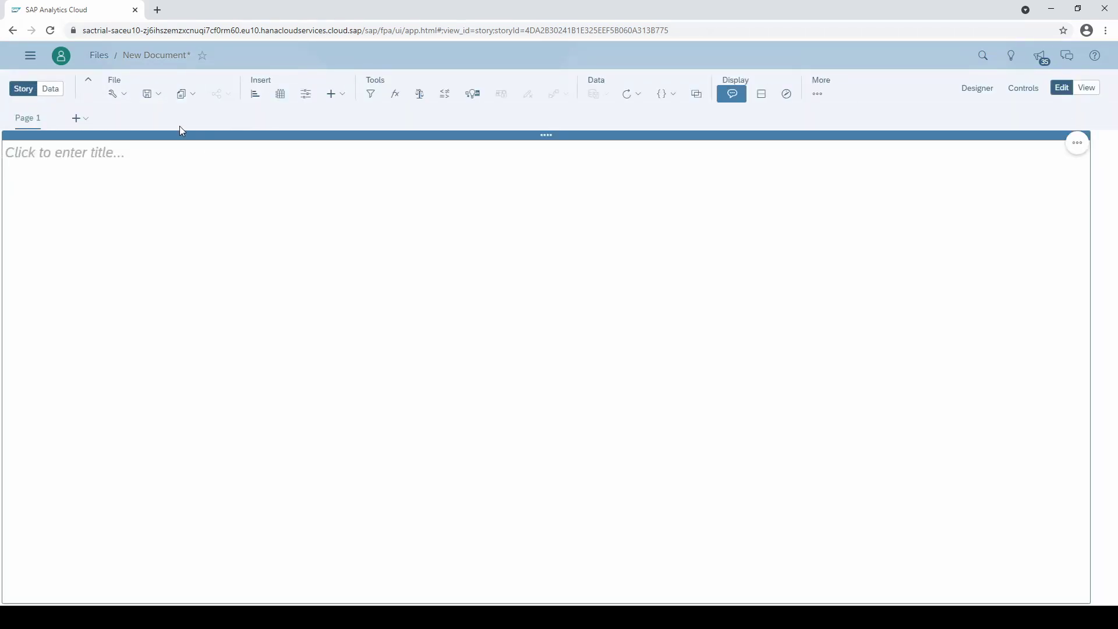
- Insert a bar chart with KEY as dimension and Predicted Value as measure
left_click(257, 98)
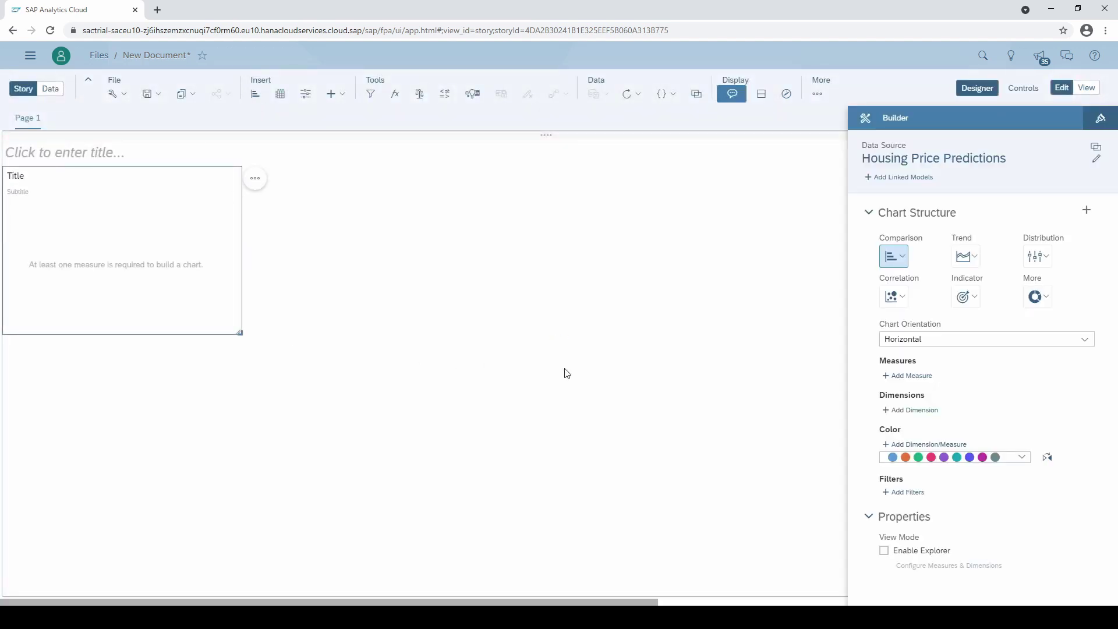
left_click(909, 410)
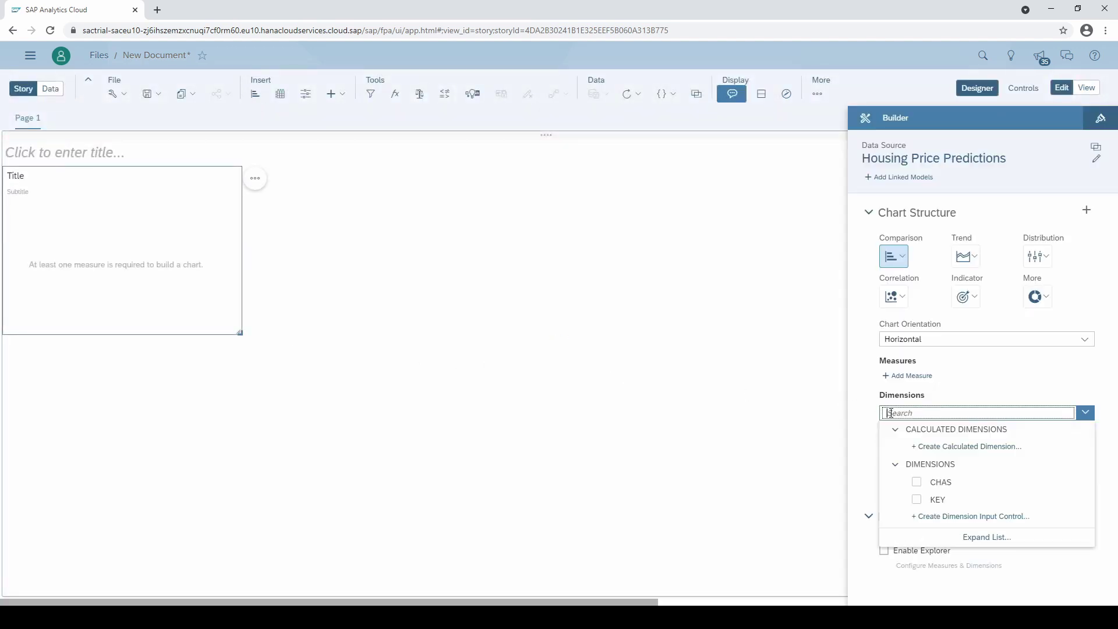
left_click(918, 499)
left_click(863, 414)
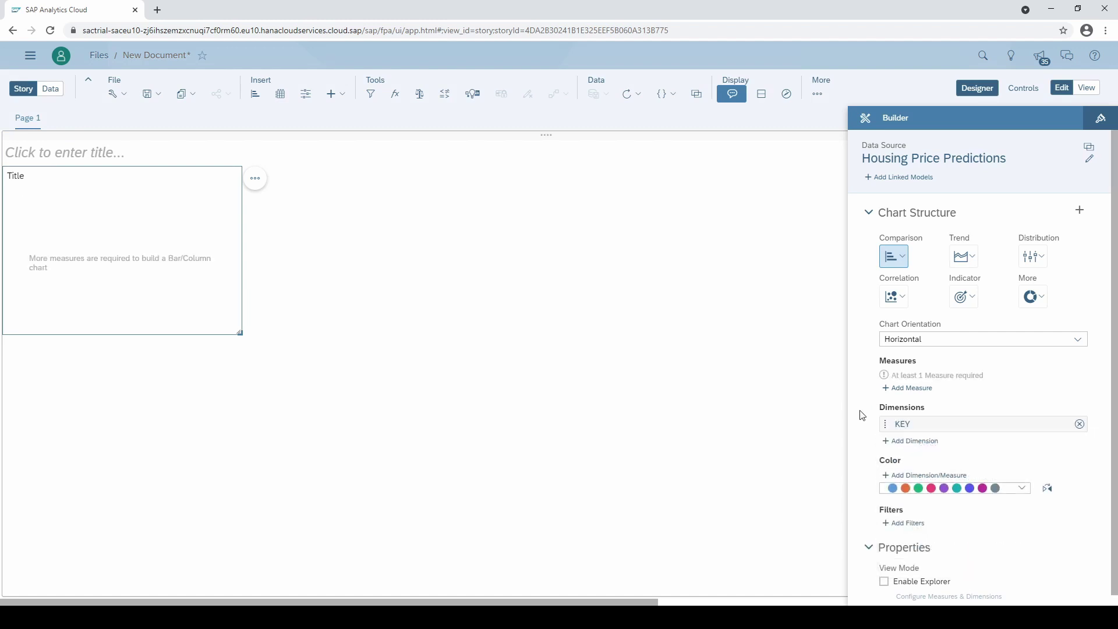
left_click(907, 388)
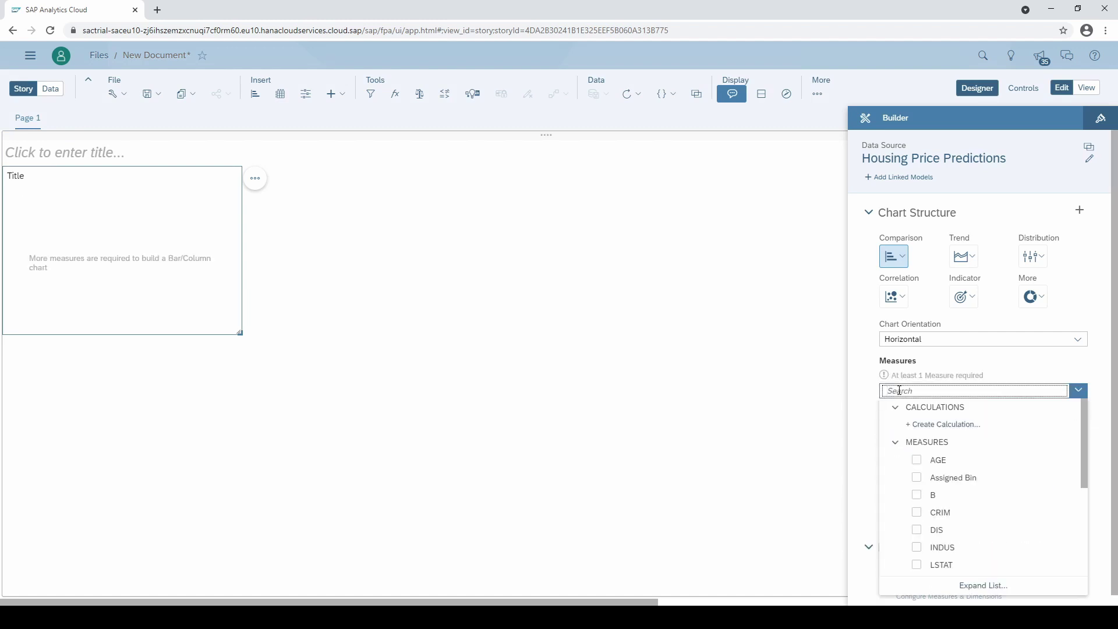
scroll(1005, 497, "down", 3)
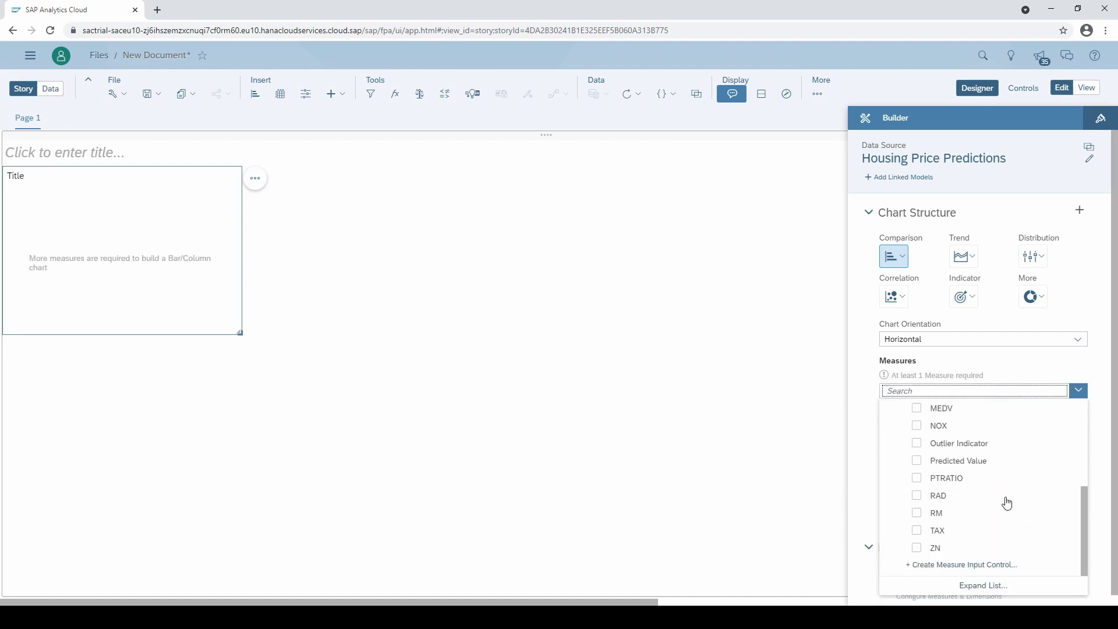
left_click(965, 461)
left_click(868, 422)
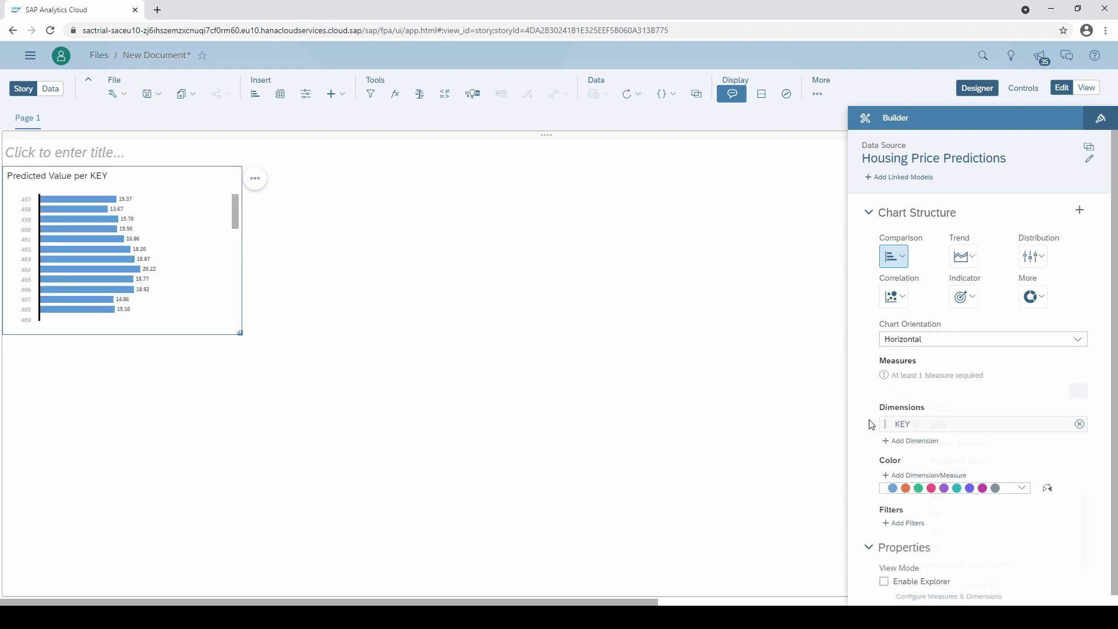
- Enlarge the chart and sort bars by Predicted Value, lowest to highest
left_click_drag(239, 333, 545, 565)
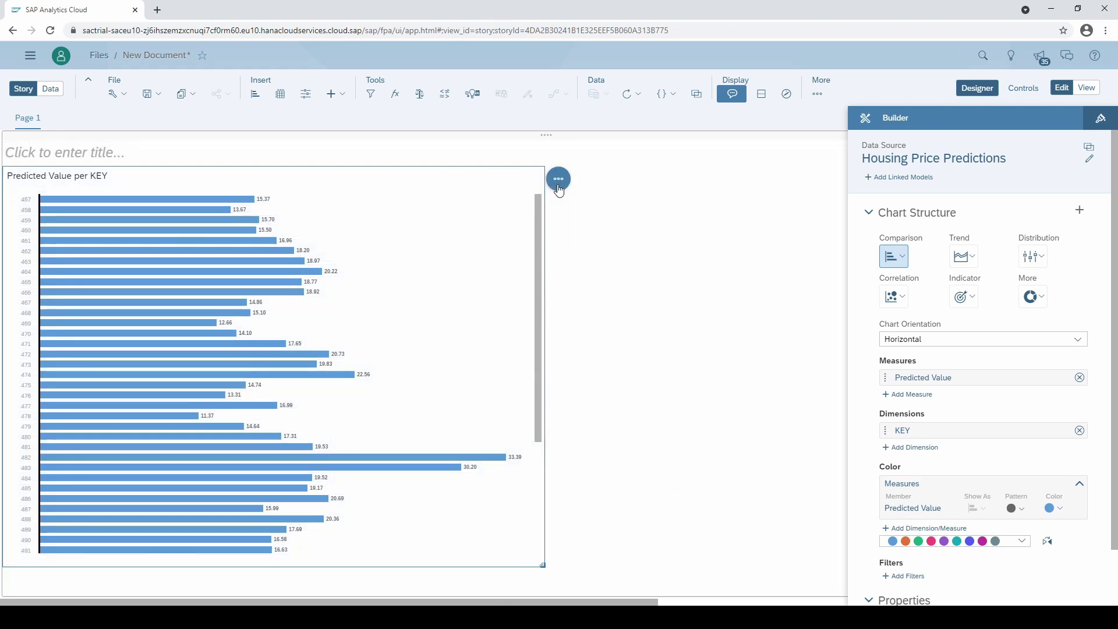
left_click(558, 179)
mouse_move(646, 177)
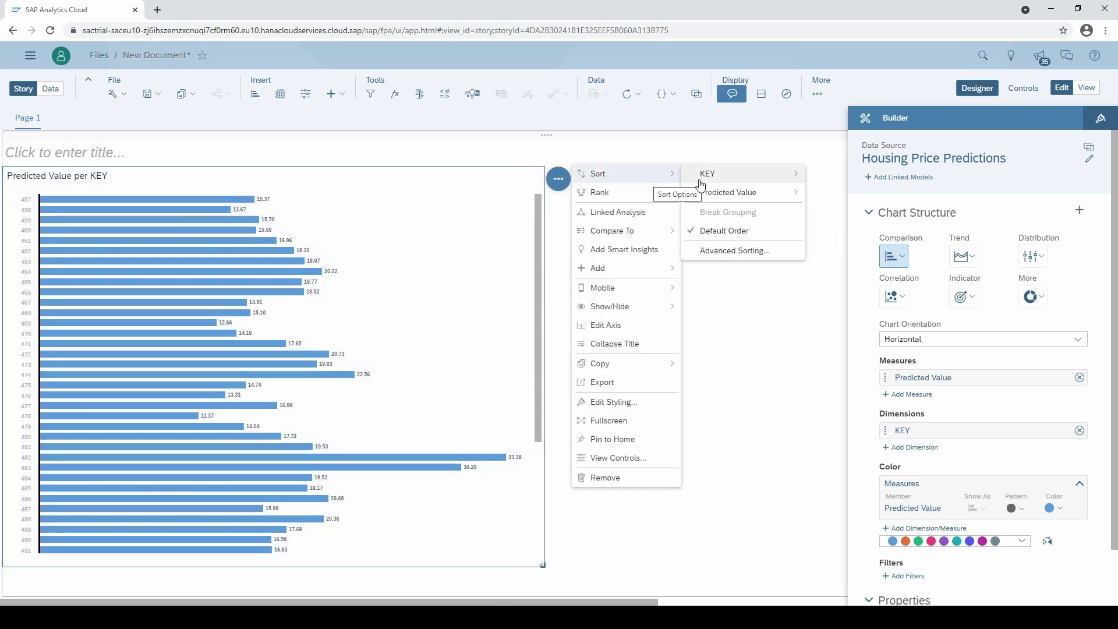
mouse_move(733, 196)
left_click(845, 193)
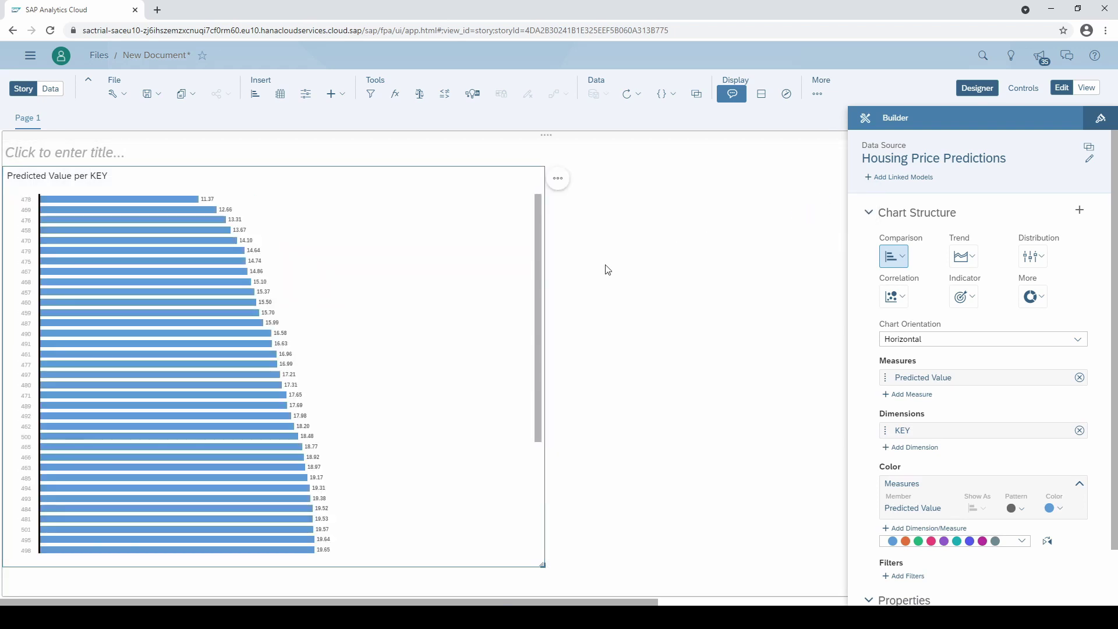
left_click_drag(536, 252, 551, 223)
- Add a variance of Predicted Value against MEDV, also displayed as a percentage
left_click(1080, 209)
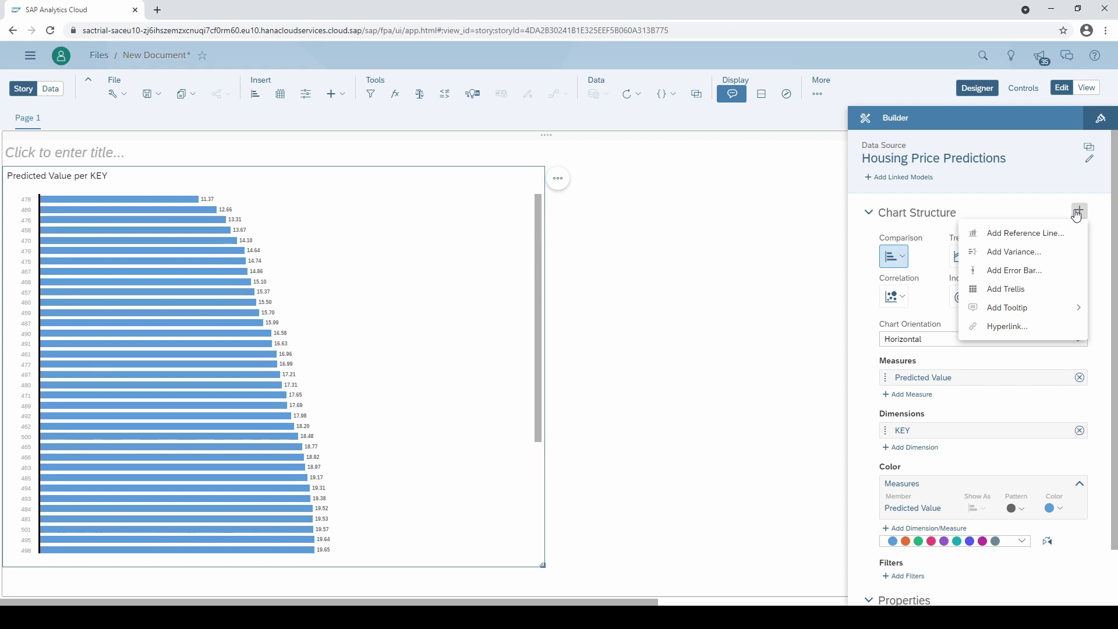
left_click(1082, 255)
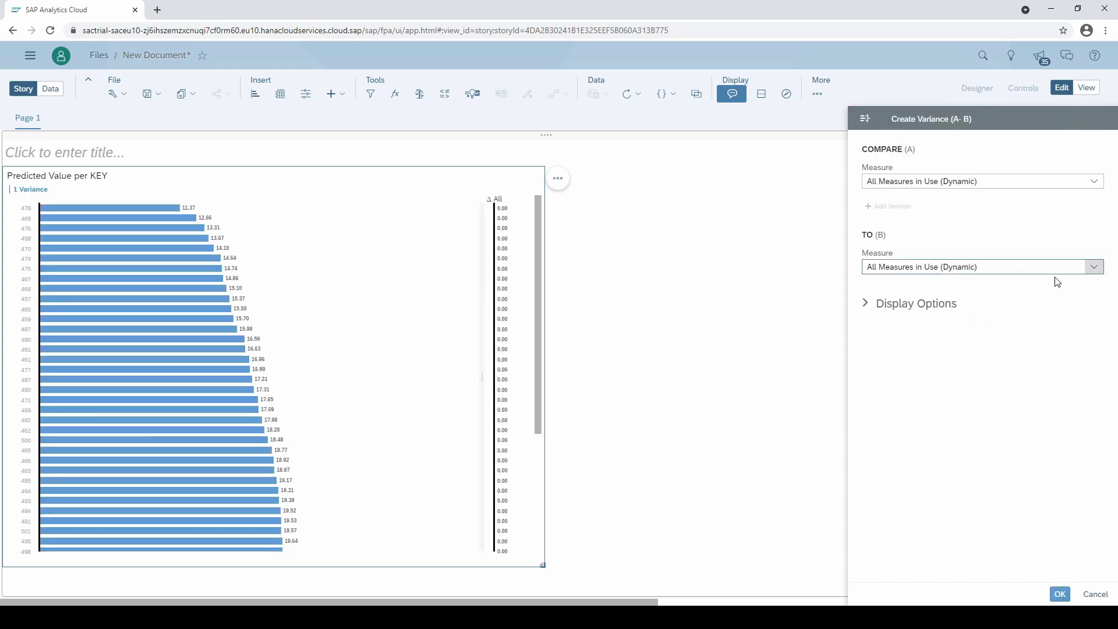
left_click(1091, 266)
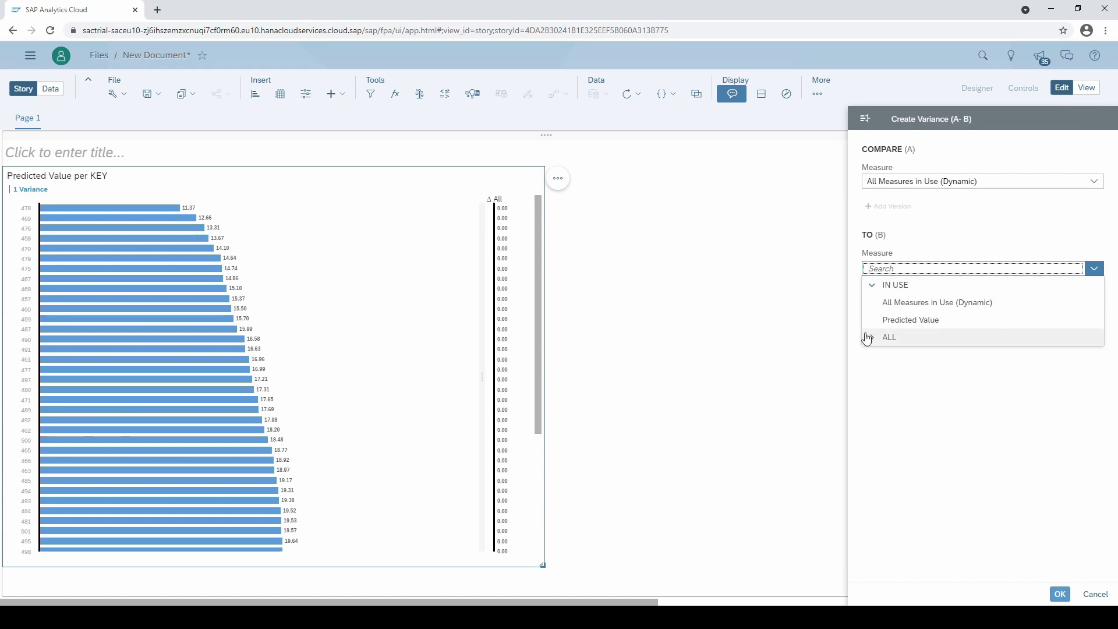
left_click(871, 338)
scroll(955, 429, "down", 1)
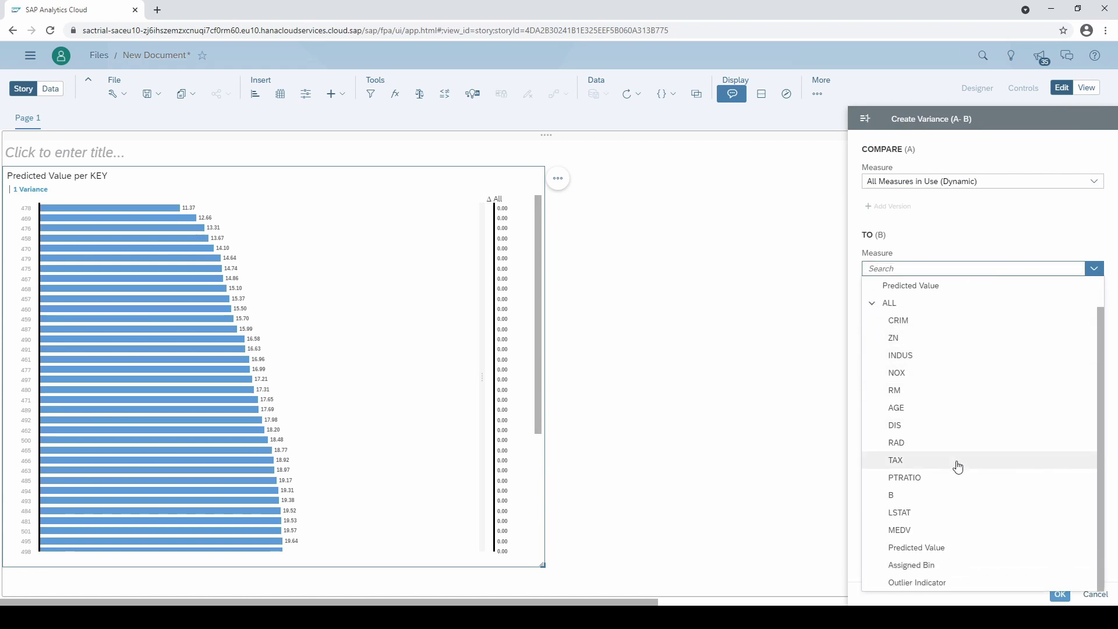
left_click(900, 530)
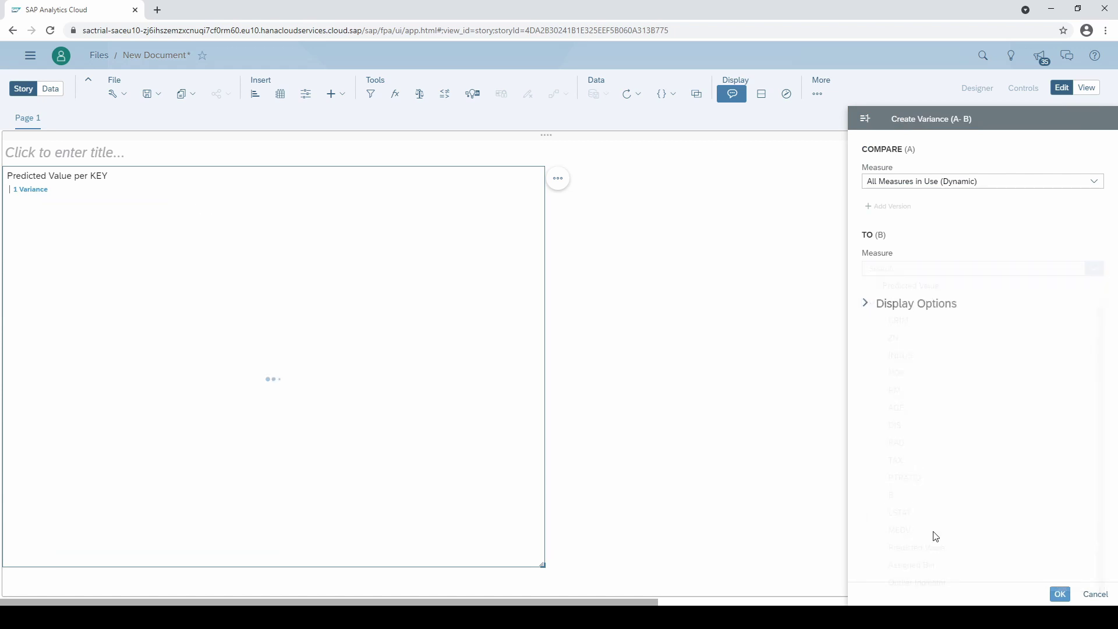
left_click(865, 304)
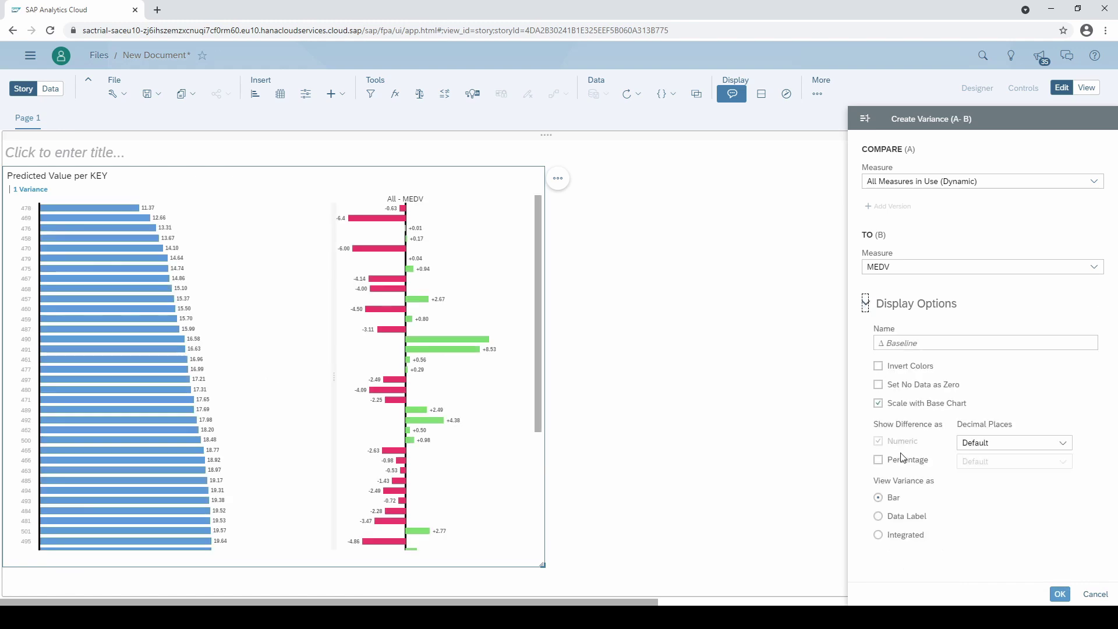
left_click(902, 458)
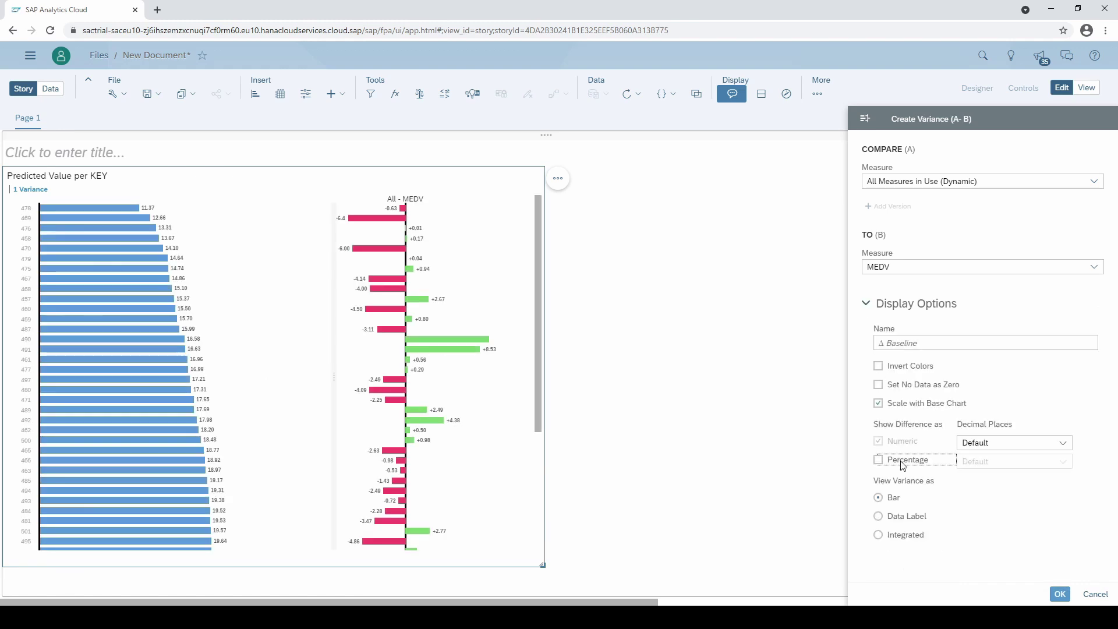
left_click(1060, 594)
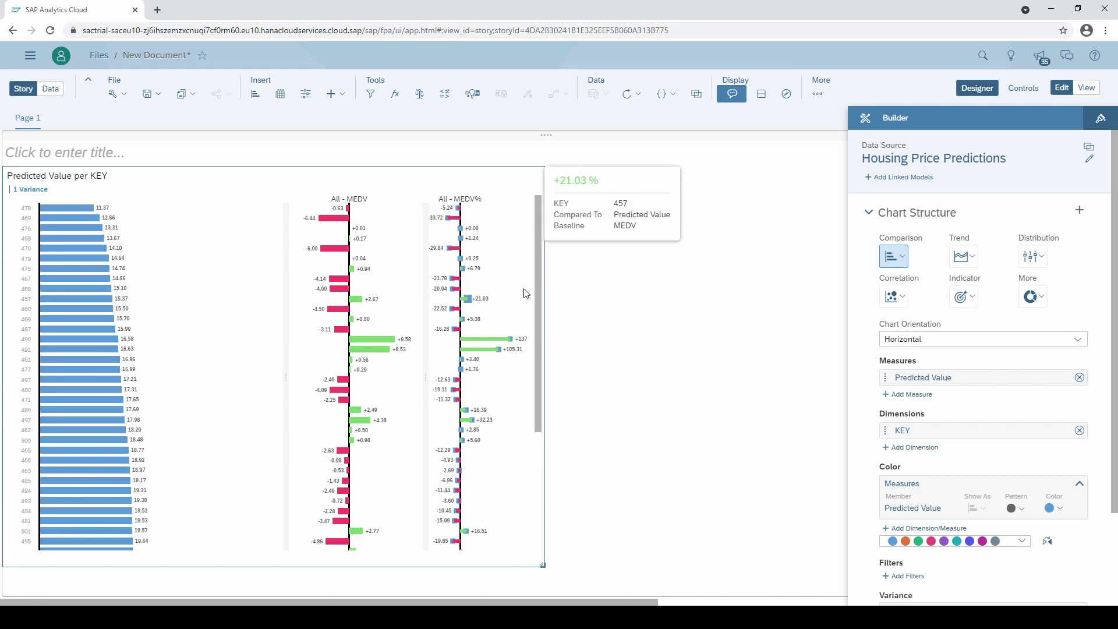
left_click_drag(540, 274, 532, 351)
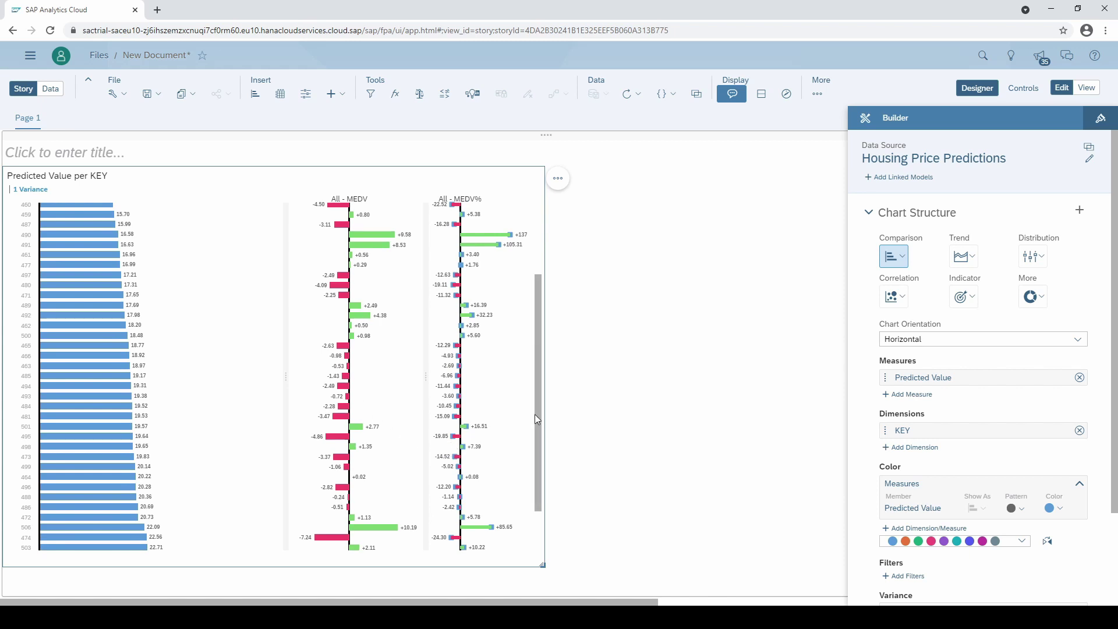
left_click_drag(537, 408, 544, 300)
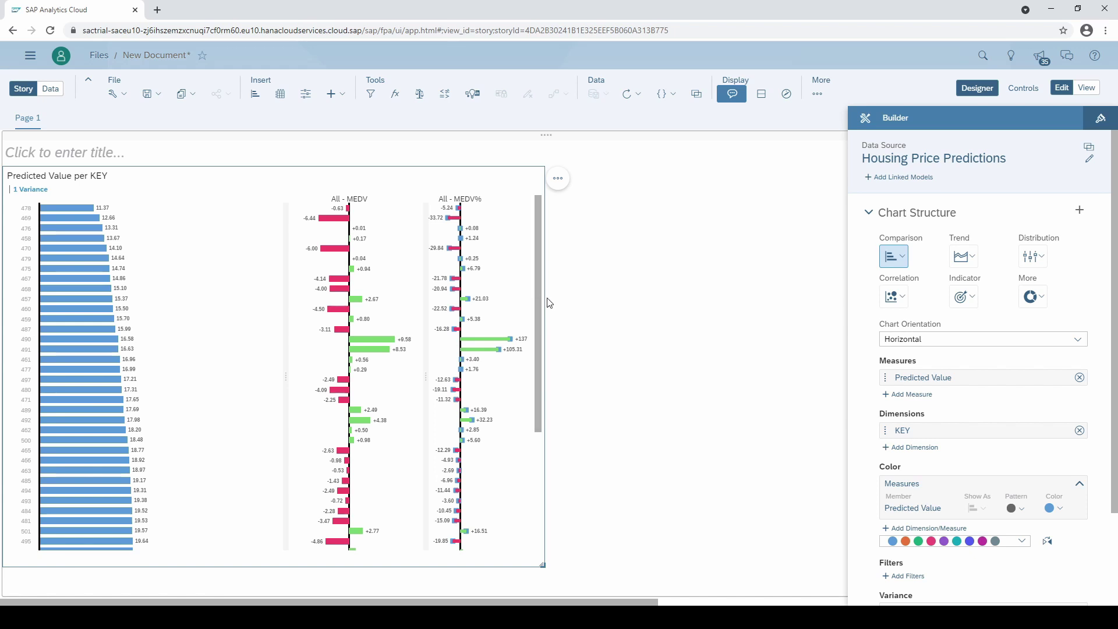
- Add Outlier Indicator as a second measure beside Predicted Value
left_click(904, 394)
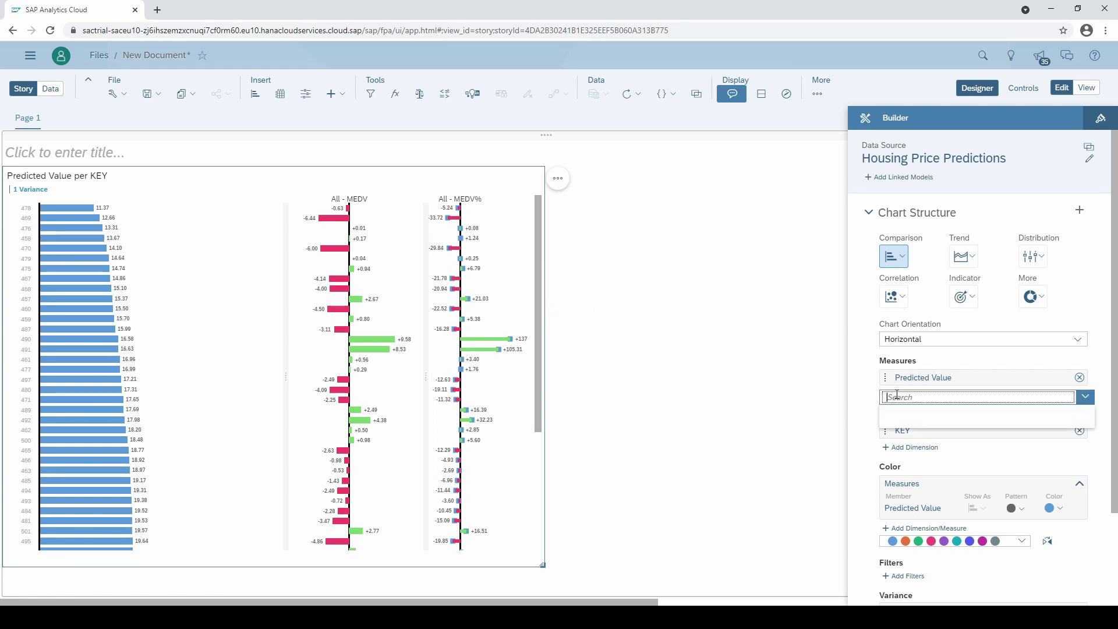
left_click_drag(1094, 446, 1093, 541)
left_click(917, 444)
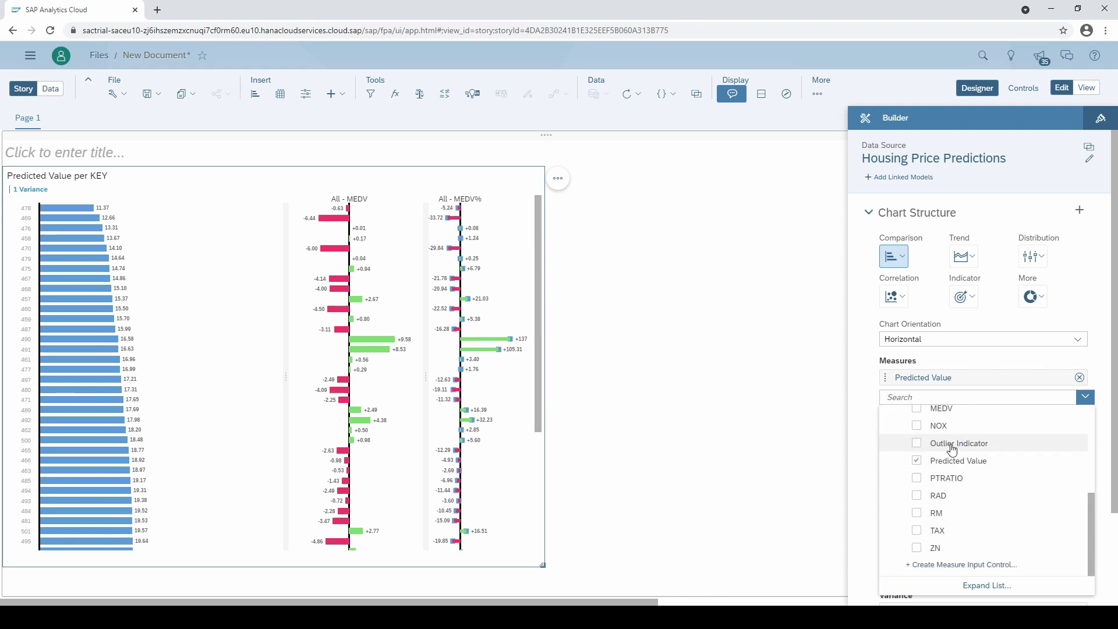
left_click(872, 400)
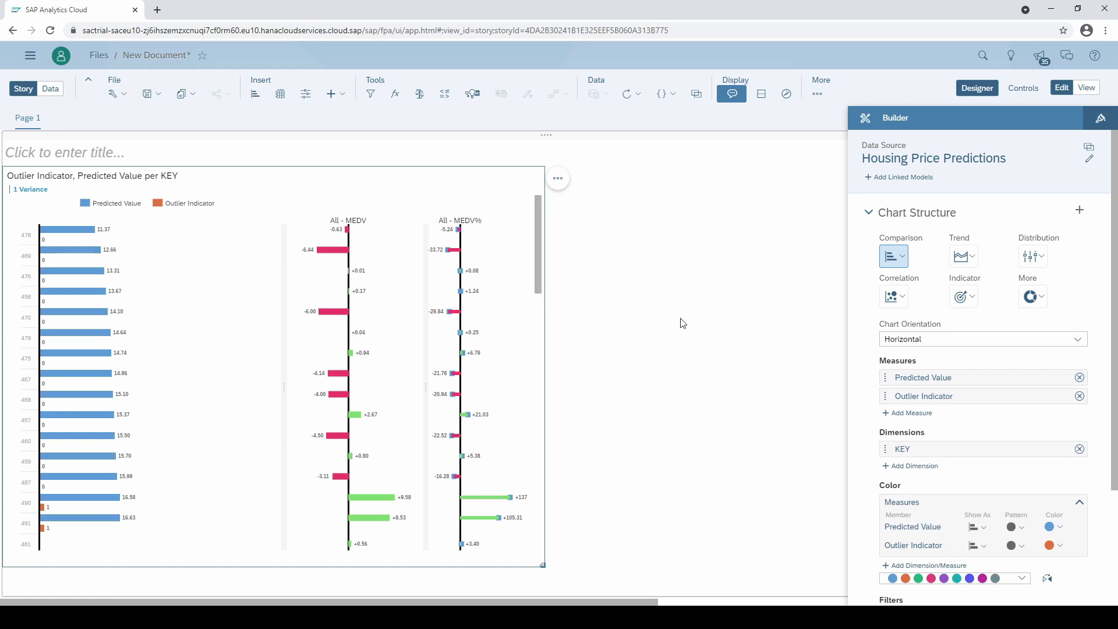
left_click_drag(536, 224, 540, 253)
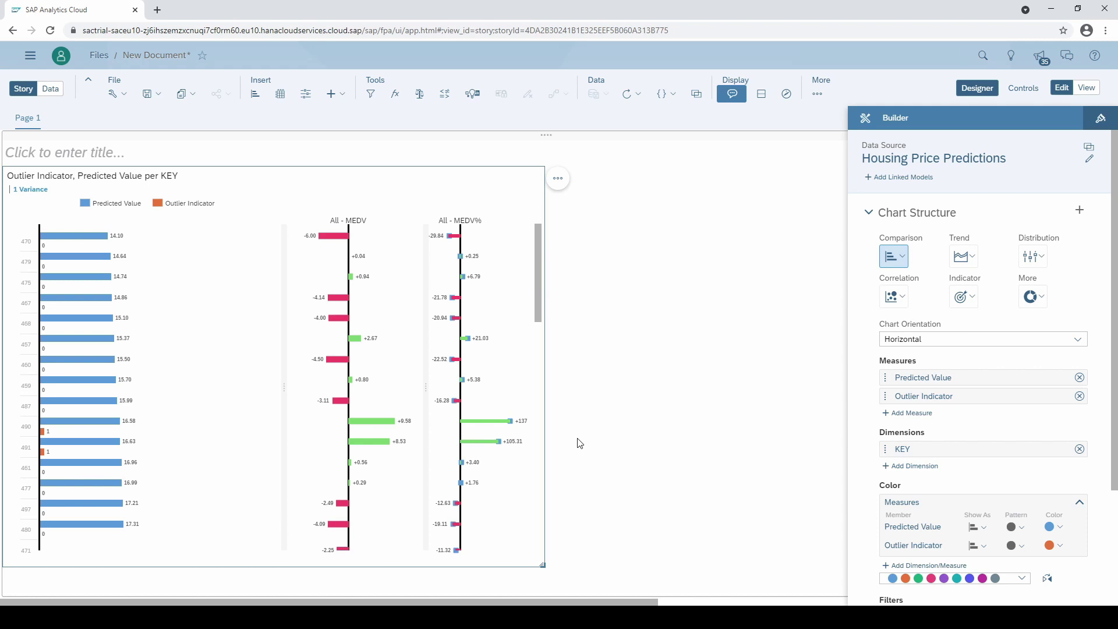
- Remove Outlier Indicator from the chart, then start an ENDSWITH(Customer_ID) formula in Male/Female Sales
left_click(1079, 396)
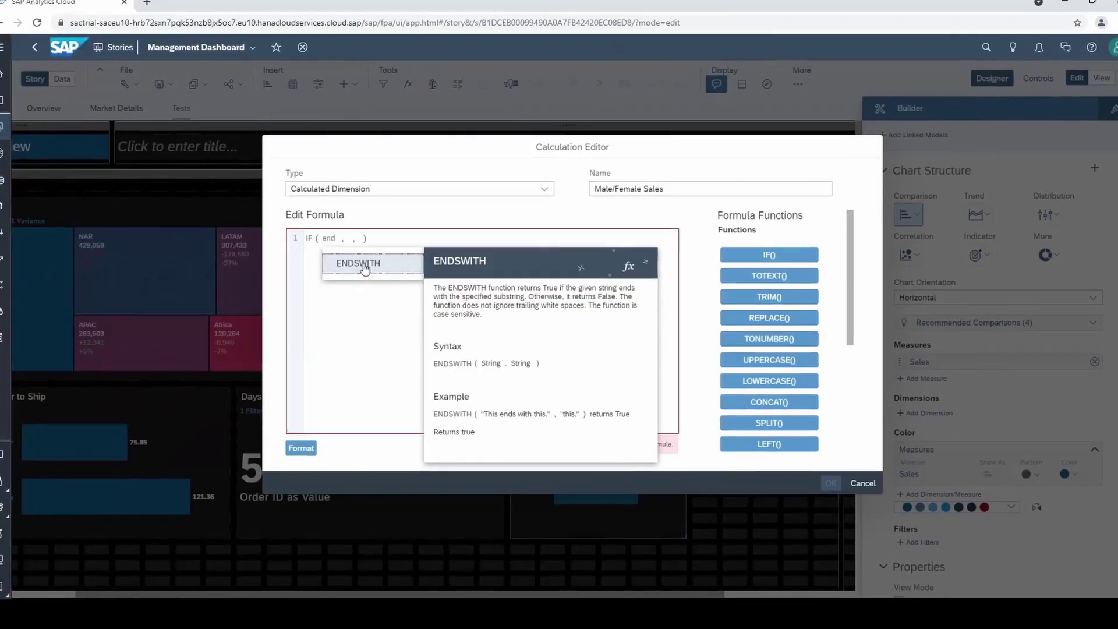
left_click(364, 264)
type("cust")
left_click(490, 277)
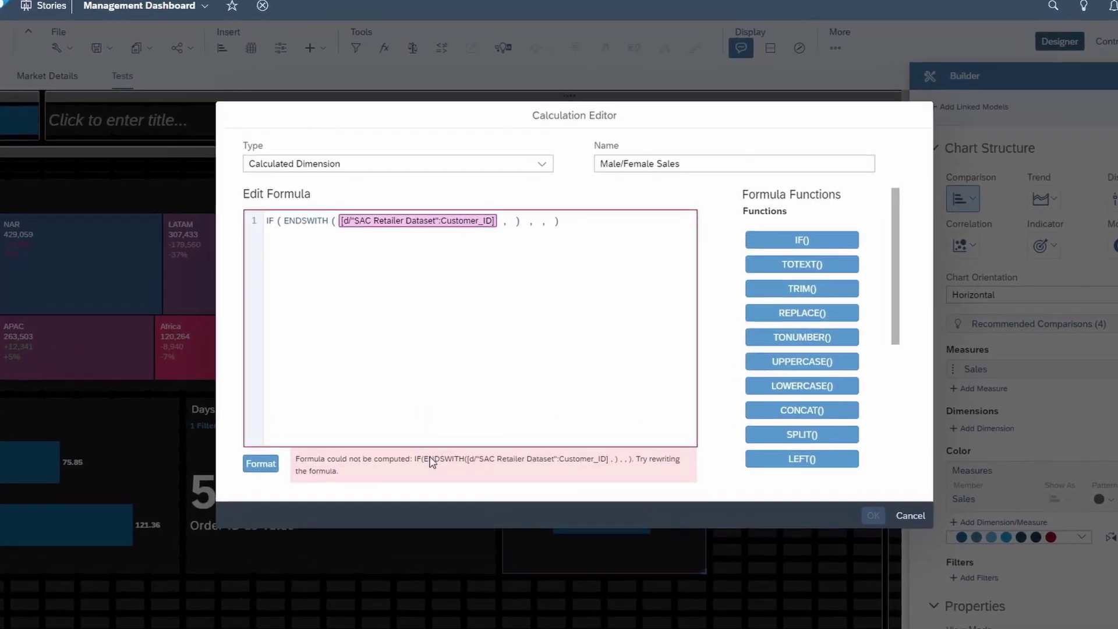